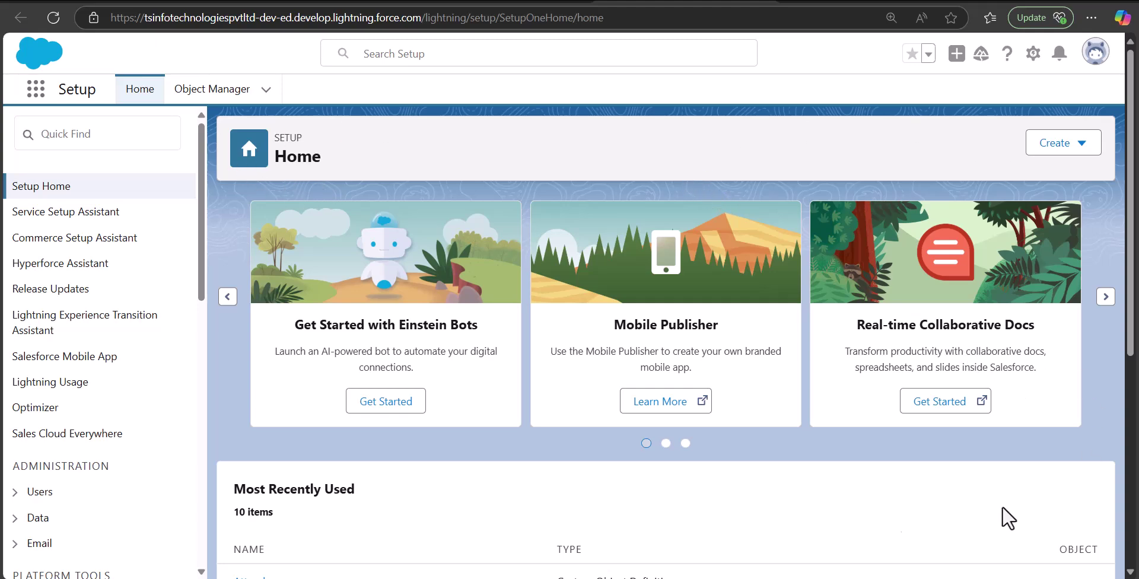
Step: Open the Recycle Bin and look through the deleted records listed there
{"action": "left_click", "coordinate": [36, 90]}
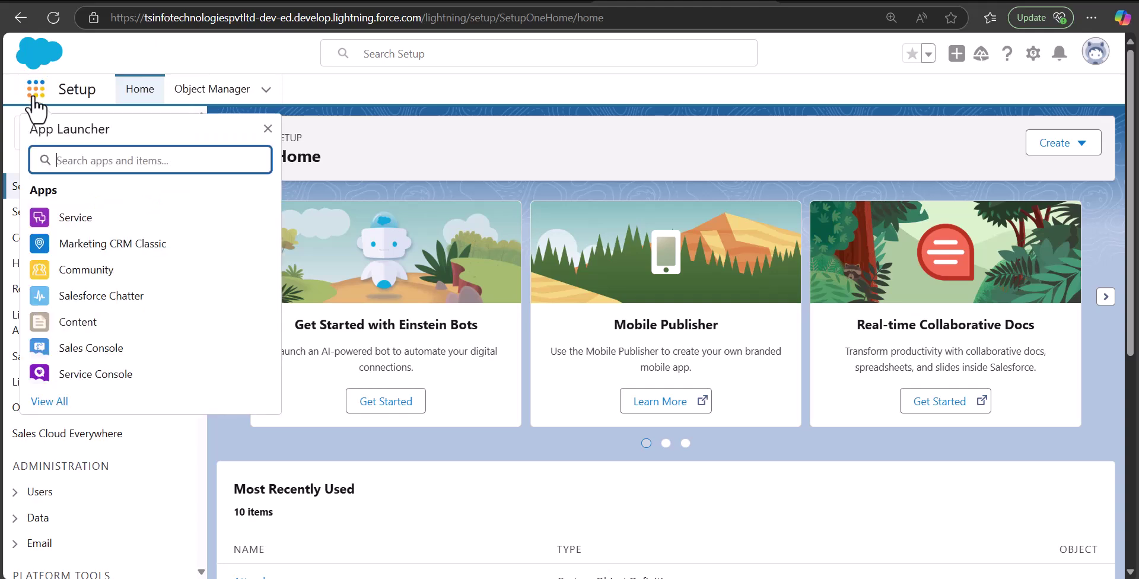
{"action": "type", "text": "recycl"}
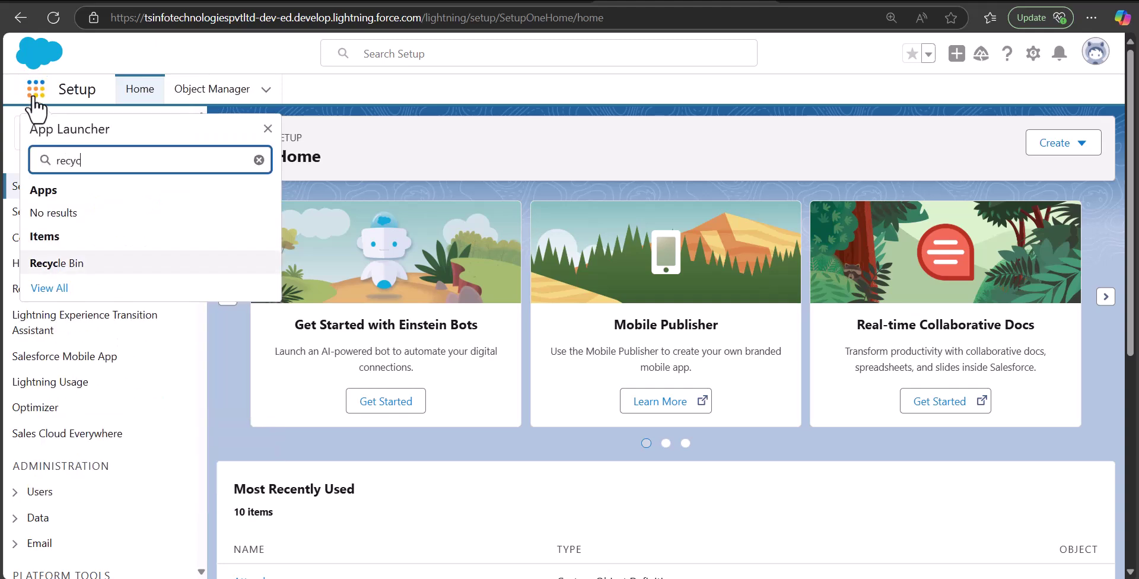
{"action": "type", "text": "e"}
{"action": "key", "text": "Return"}
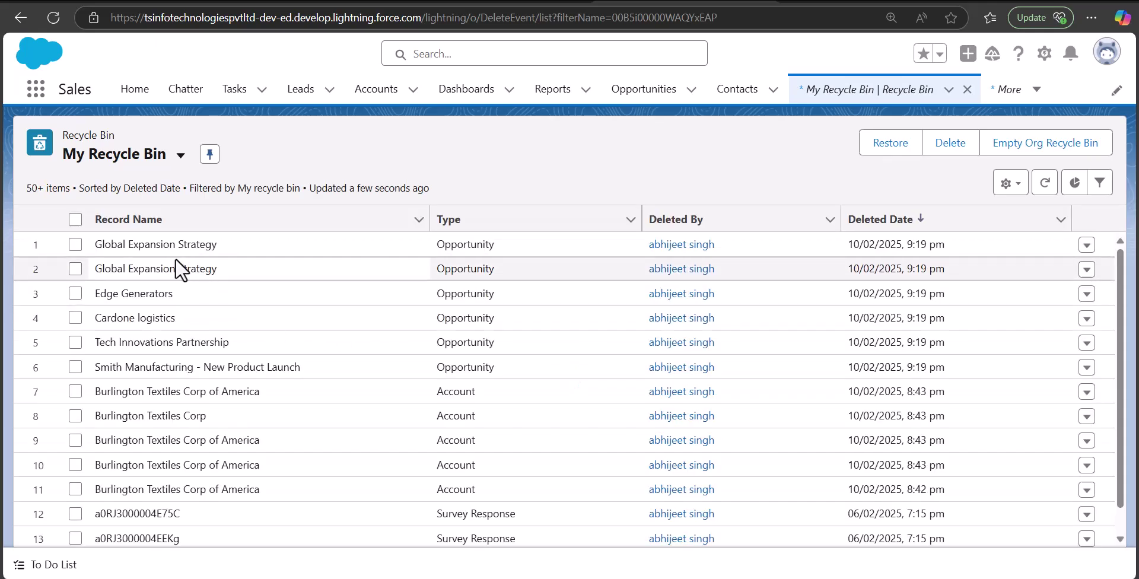
{"action": "scroll", "coordinate": [178, 256], "scroll_direction": "down", "scroll_amount": 1}
{"action": "scroll", "coordinate": [184, 256], "scroll_direction": "down", "scroll_amount": 8}
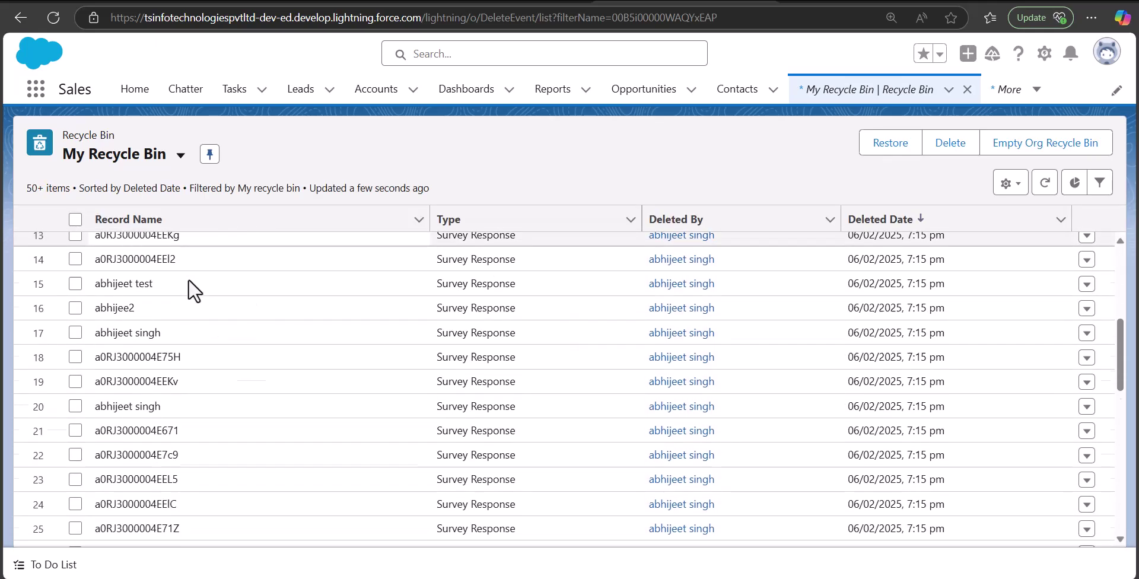
{"action": "scroll", "coordinate": [190, 285], "scroll_direction": "up", "scroll_amount": 4}
{"action": "scroll", "coordinate": [190, 287], "scroll_direction": "down", "scroll_amount": 1}
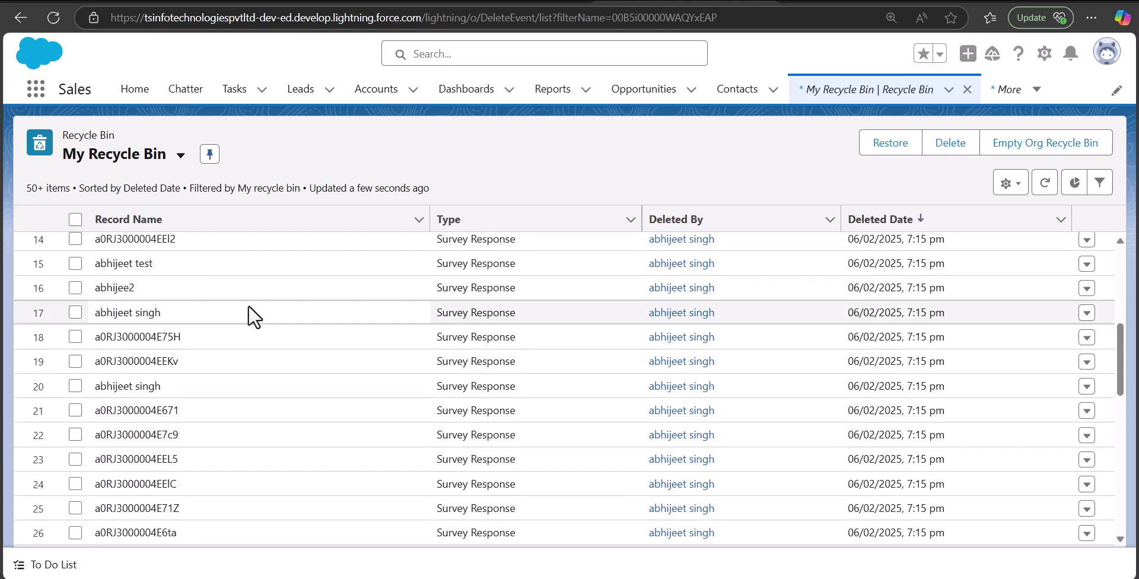
{"action": "scroll", "coordinate": [415, 356], "scroll_direction": "up", "scroll_amount": 5}
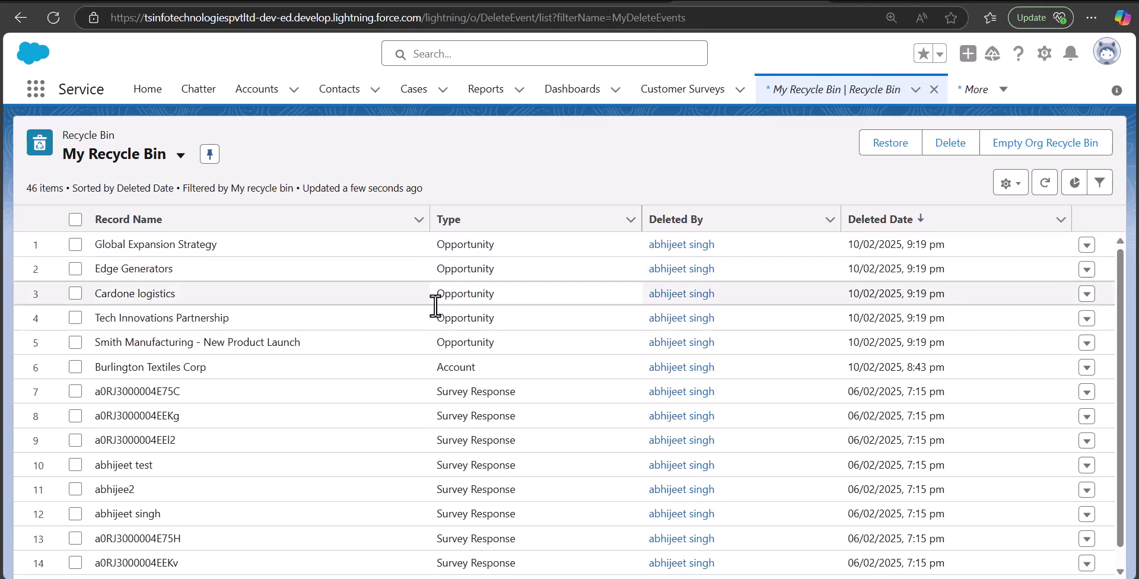
Step: Restore the deleted opportunities Global Expansion Strategy, Edge Generators, Cardone logistics and Tech Innovations Partnership
{"action": "left_click", "coordinate": [75, 245]}
{"action": "left_click", "coordinate": [75, 269]}
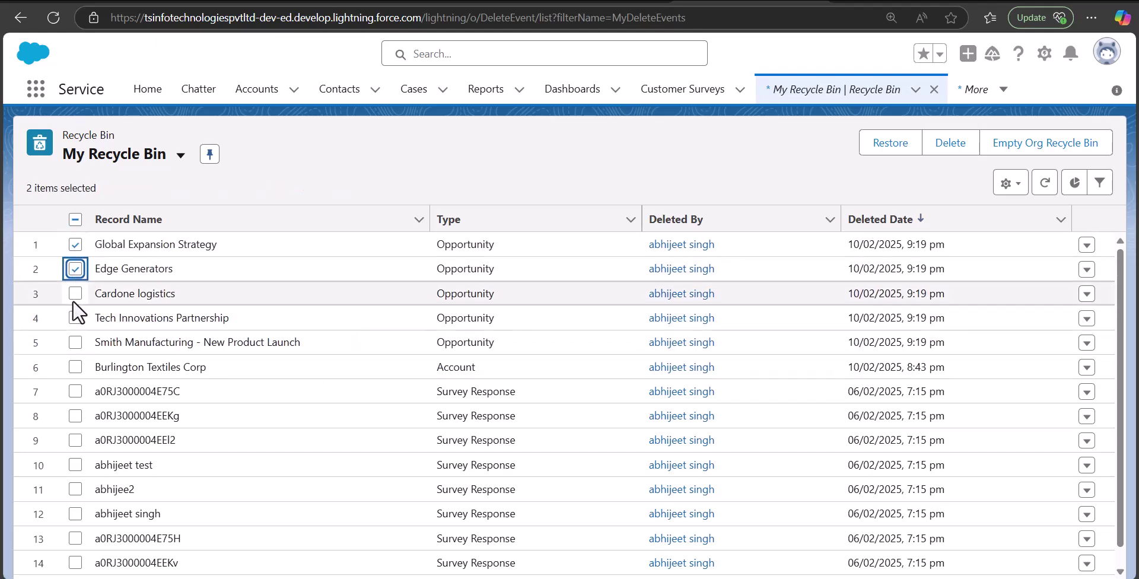
{"action": "left_click", "coordinate": [75, 293]}
{"action": "left_click", "coordinate": [75, 318]}
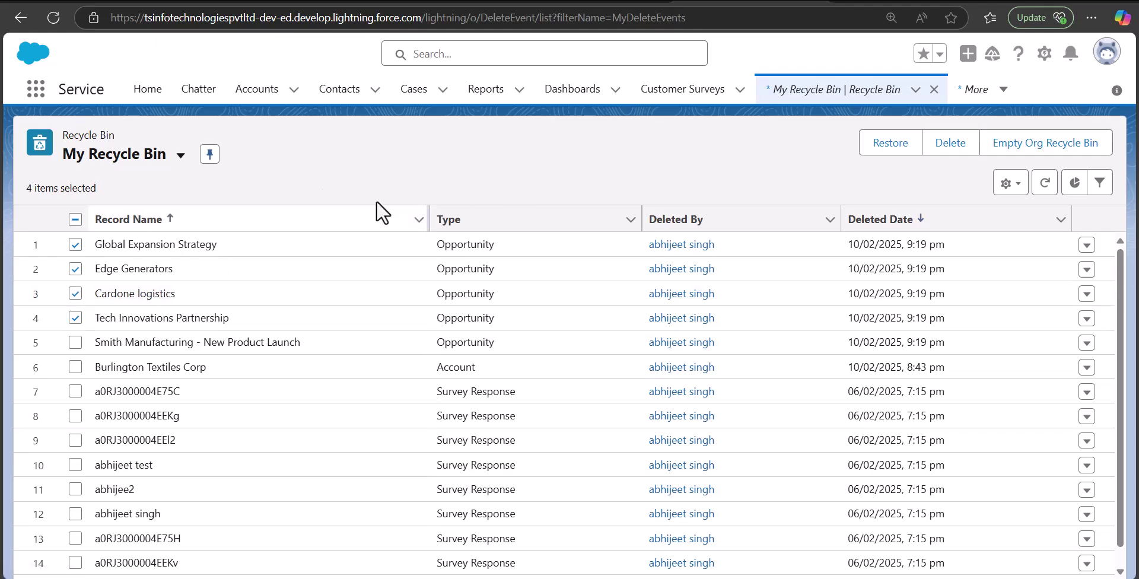
{"action": "left_click", "coordinate": [889, 152]}
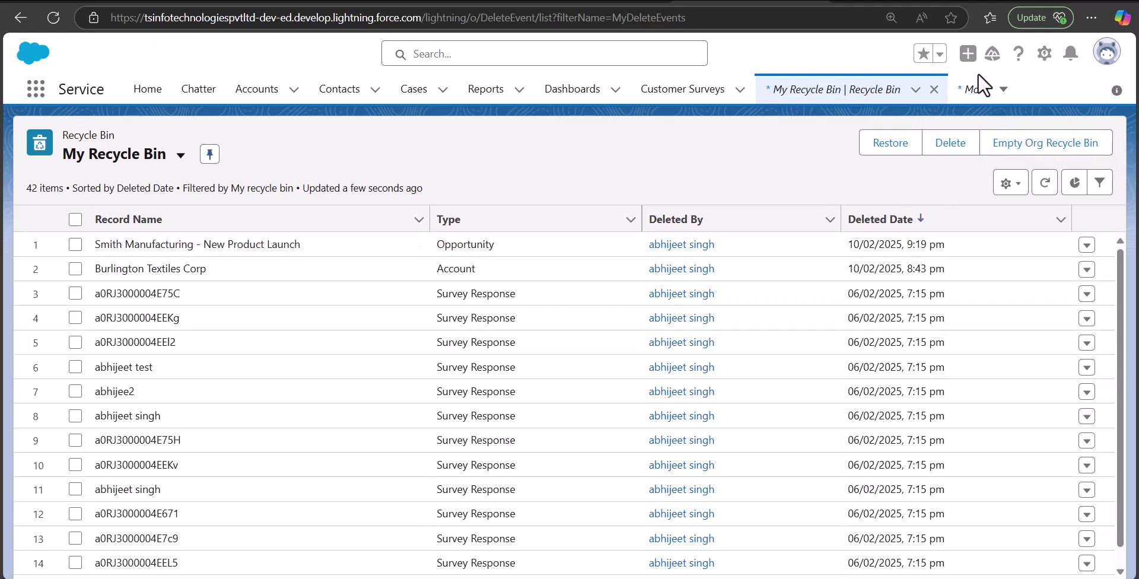
Step: Find the Opportunities item by searching for "oppo" and open it
{"action": "left_click", "coordinate": [1000, 91]}
{"action": "left_click", "coordinate": [843, 171]}
{"action": "left_click", "coordinate": [30, 91]}
{"action": "type", "text": "oppo"}
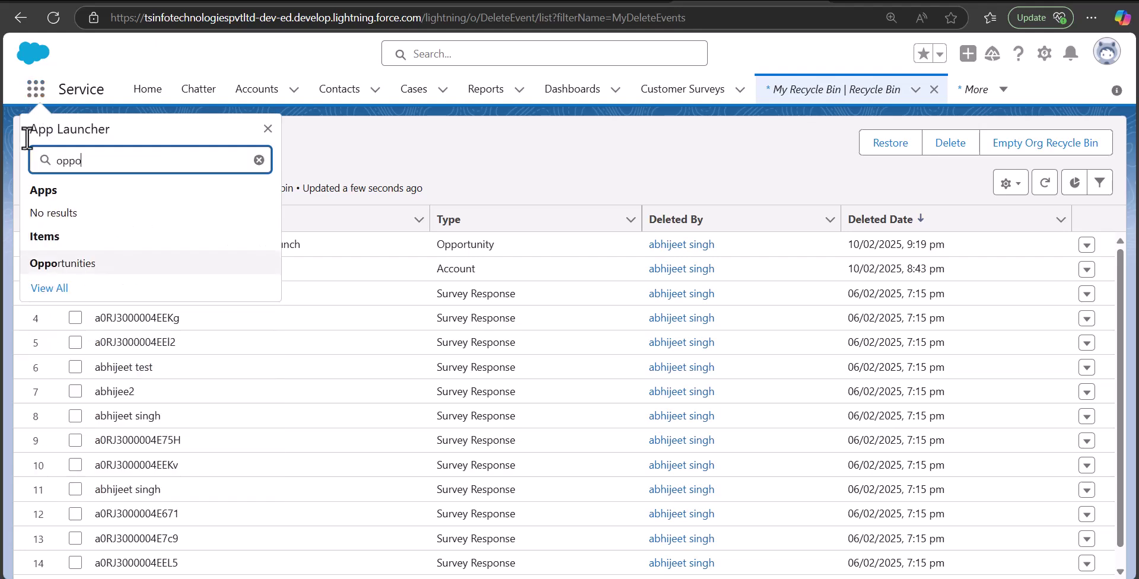
{"action": "left_click", "coordinate": [66, 333]}
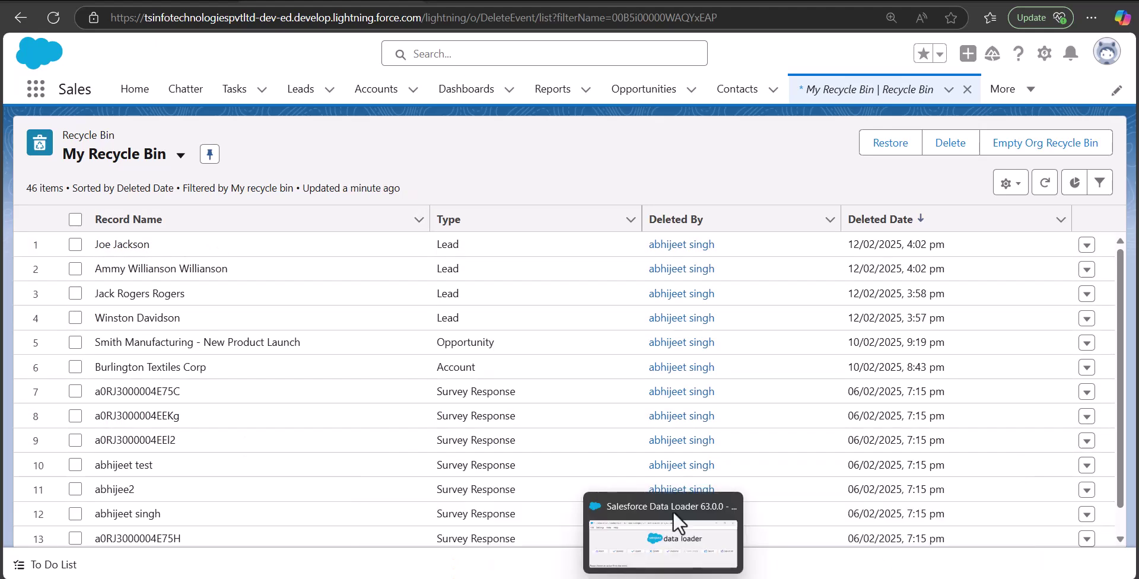
Step: Switch to Salesforce Data Loader and start an Export All for the Lead object
{"action": "left_click", "coordinate": [676, 564]}
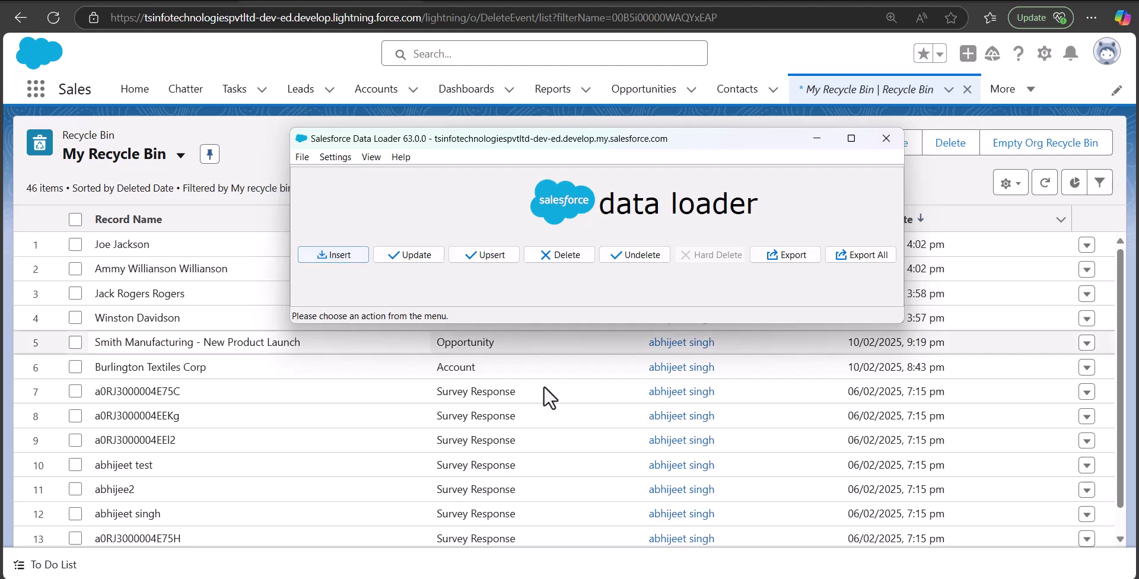
{"action": "left_click", "coordinate": [849, 258]}
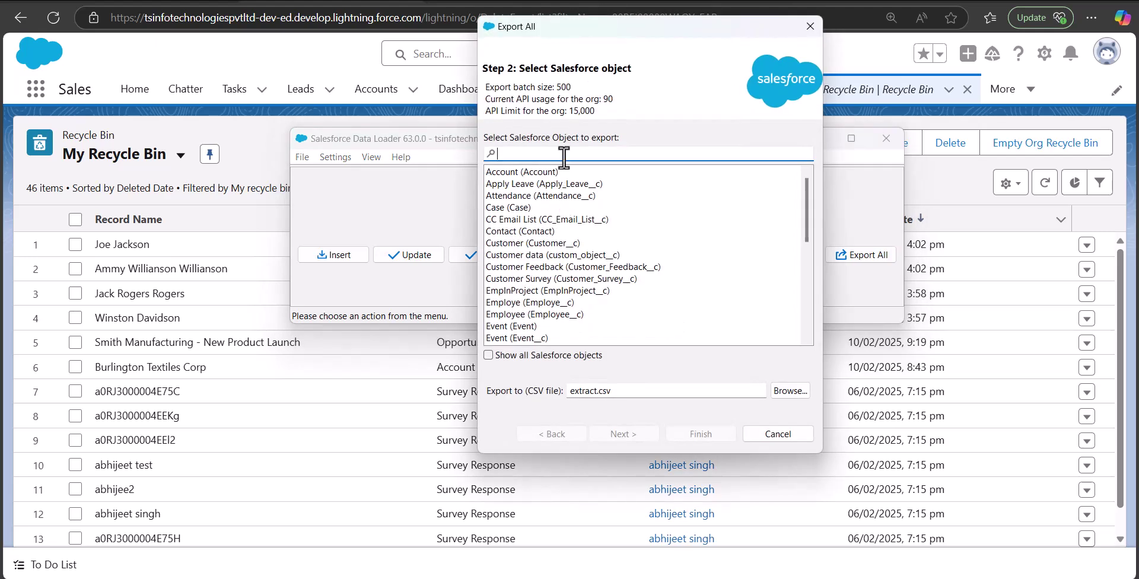
{"action": "type", "text": "lead"}
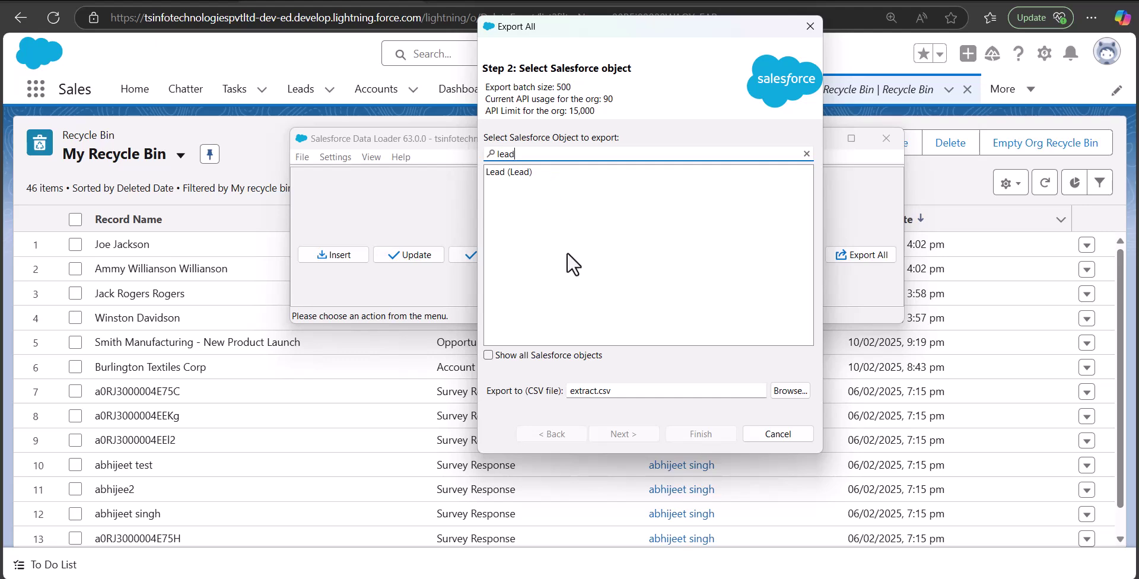
Step: Set the export file to deletedleads.csv in the dataloader files folder under Downloads and continue to the query
{"action": "double_click", "coordinate": [606, 390]}
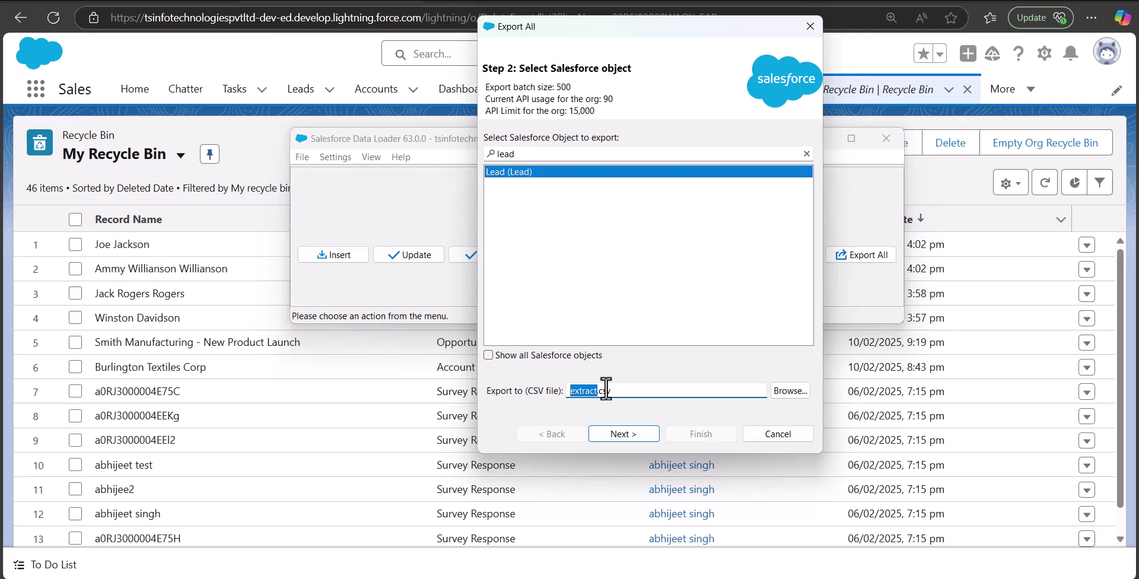
{"action": "key", "text": "BackSpace"}
{"action": "type", "text": "deletedleads.csv"}
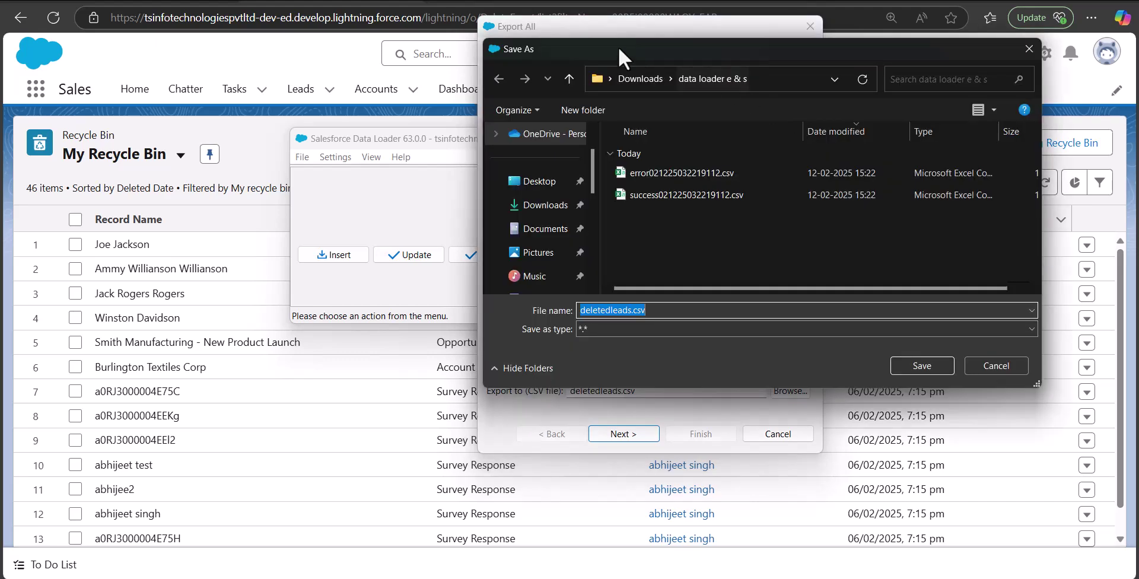
{"action": "left_click_drag", "start_coordinate": [619, 47], "coordinate": [620, 74]}
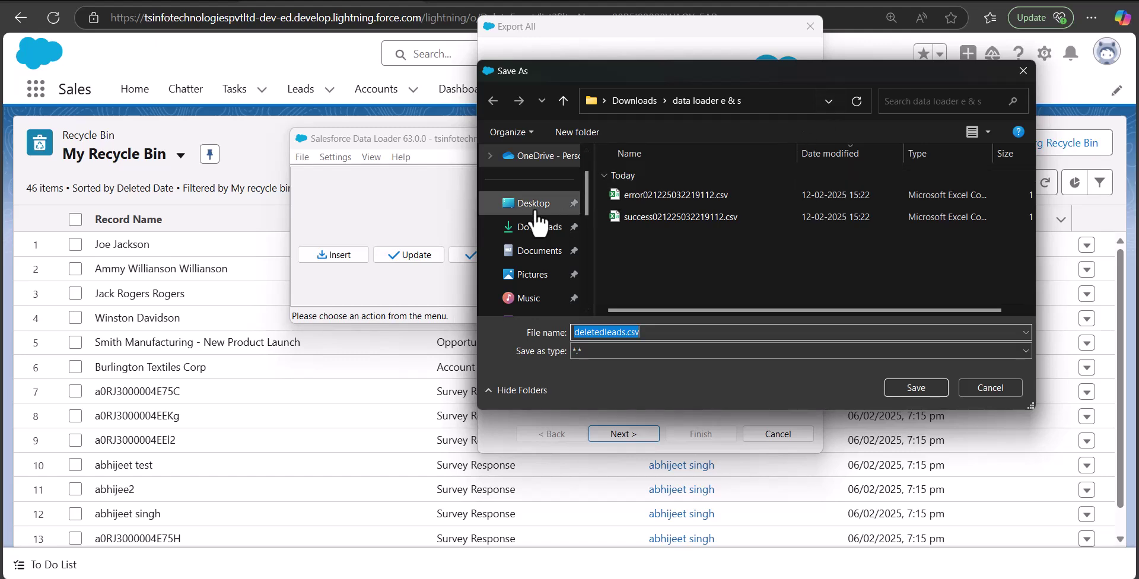
{"action": "key", "text": "Return"}
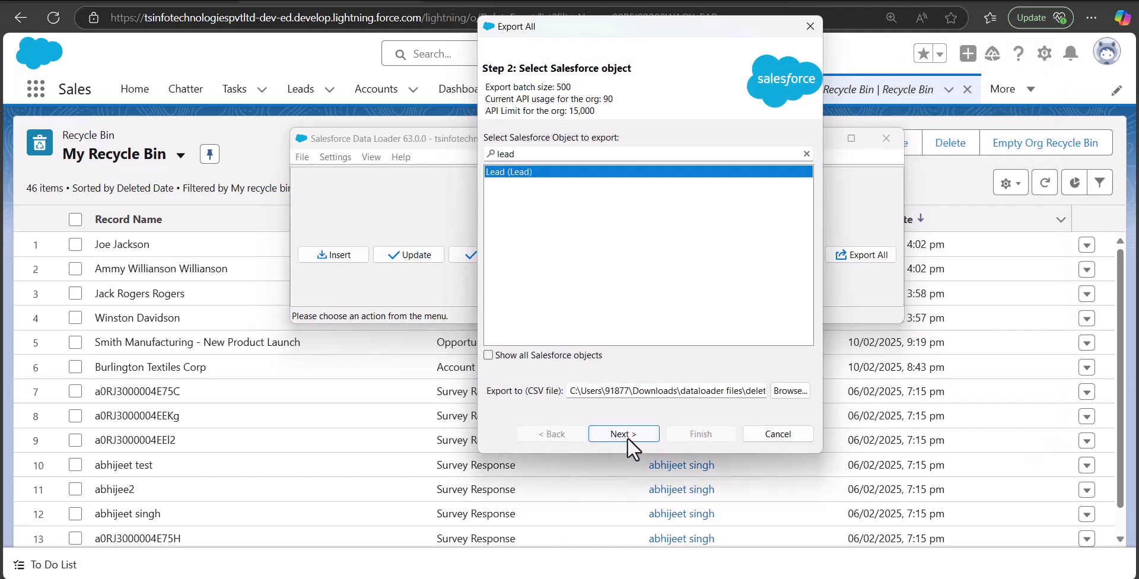
{"action": "left_click", "coordinate": [624, 433]}
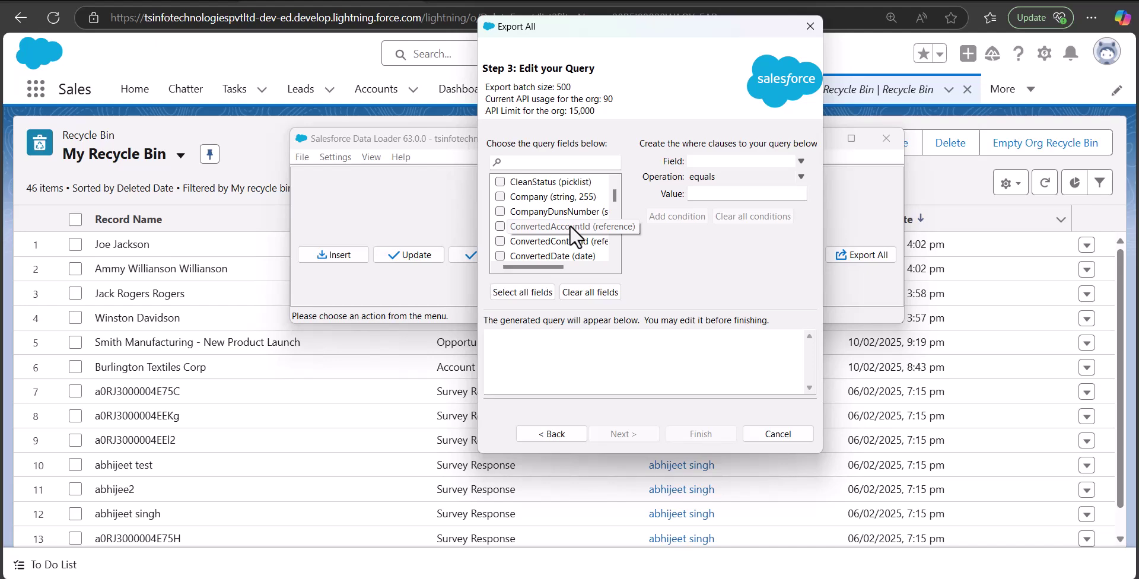
Step: Query all Lead fields with the condition IsDeleted equals True and run the export including deleted records
{"action": "left_click", "coordinate": [516, 293]}
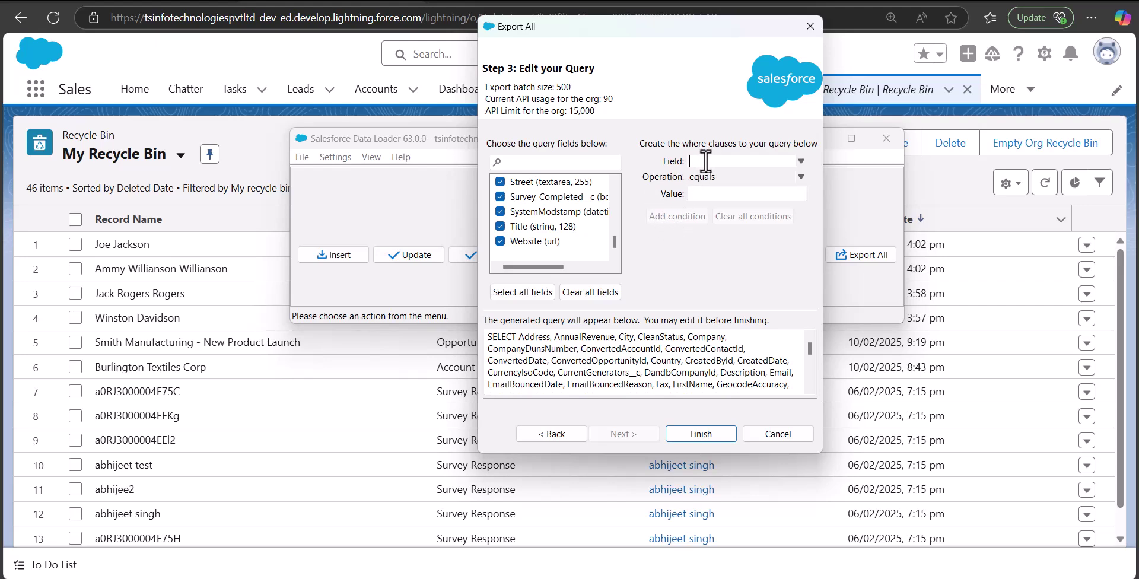
{"action": "type", "text": "IsDeleted"}
{"action": "left_click", "coordinate": [707, 193]}
{"action": "type", "text": "True"}
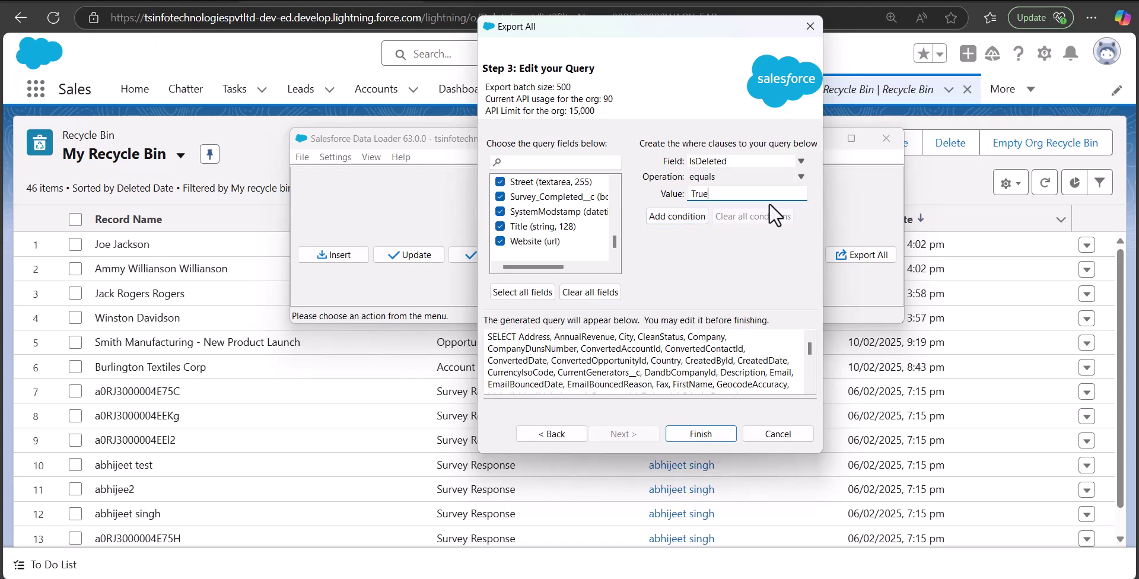
{"action": "left_click", "coordinate": [684, 217]}
{"action": "scroll", "coordinate": [768, 340], "scroll_direction": "down", "scroll_amount": 2}
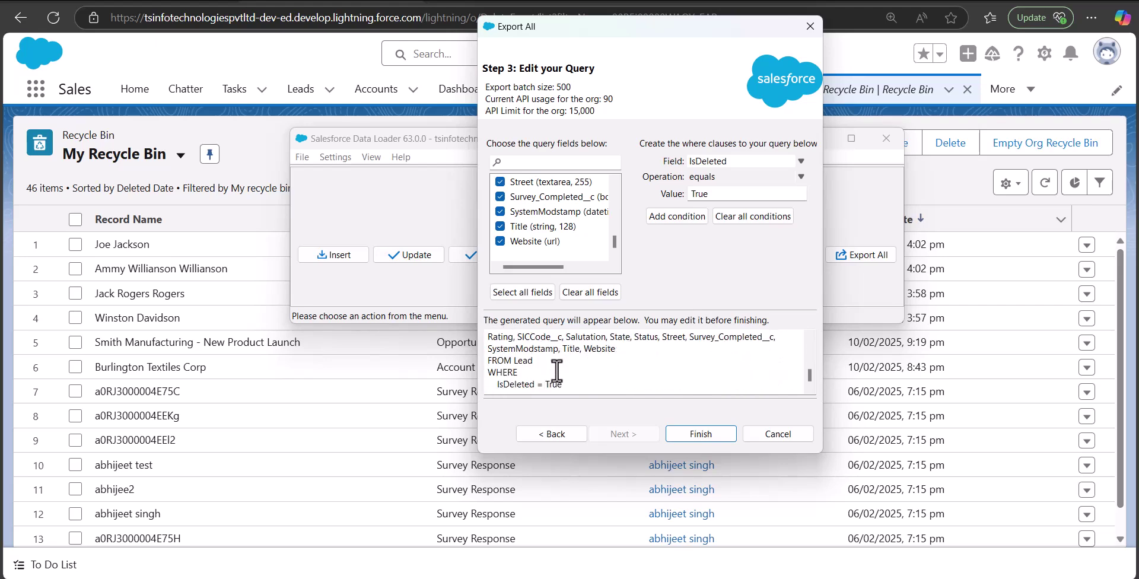
{"action": "left_click", "coordinate": [700, 438]}
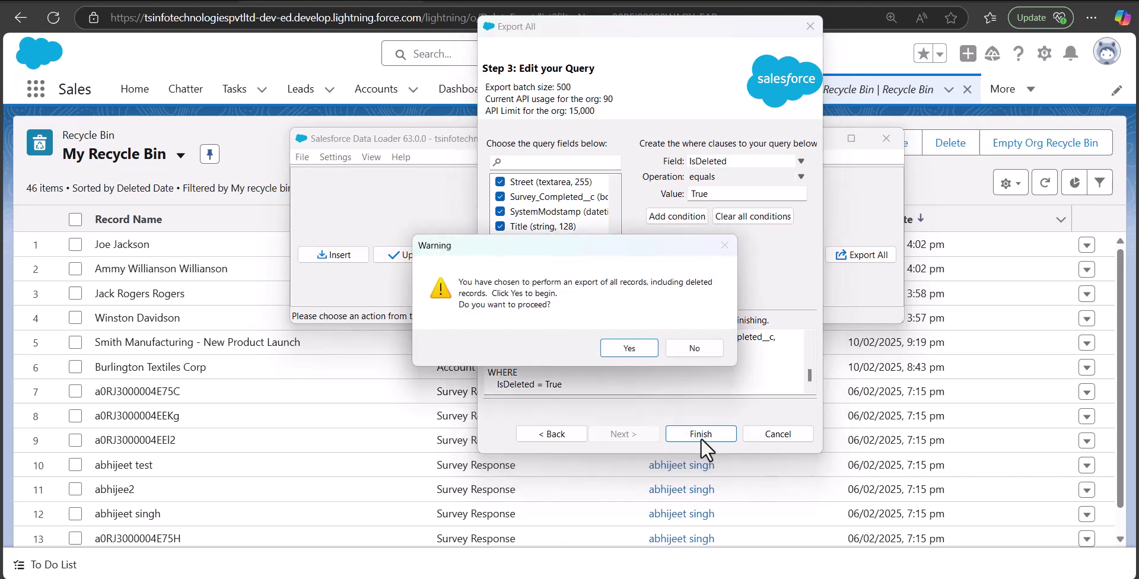
{"action": "left_click", "coordinate": [629, 351]}
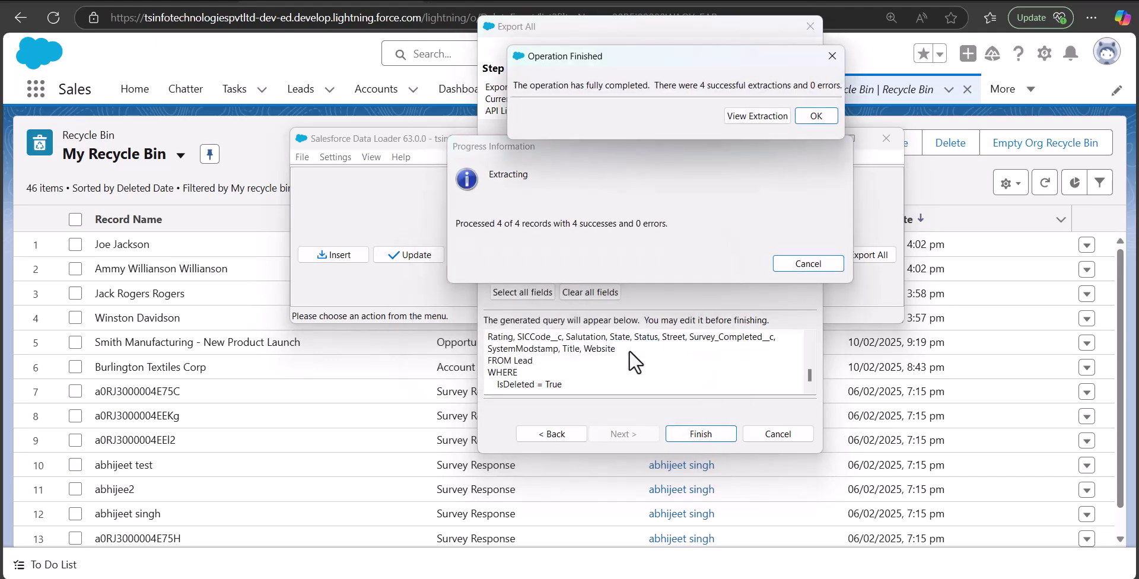
Step: View the extracted lead records and open the CSV in Excel
{"action": "left_click", "coordinate": [750, 116]}
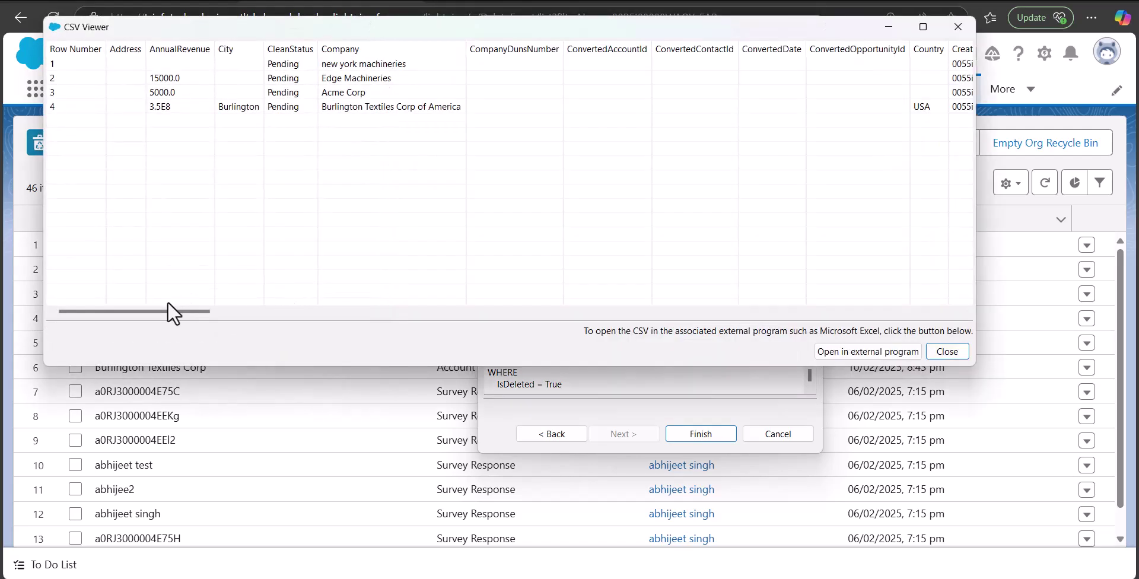
{"action": "left_click_drag", "start_coordinate": [158, 311], "coordinate": [831, 311]}
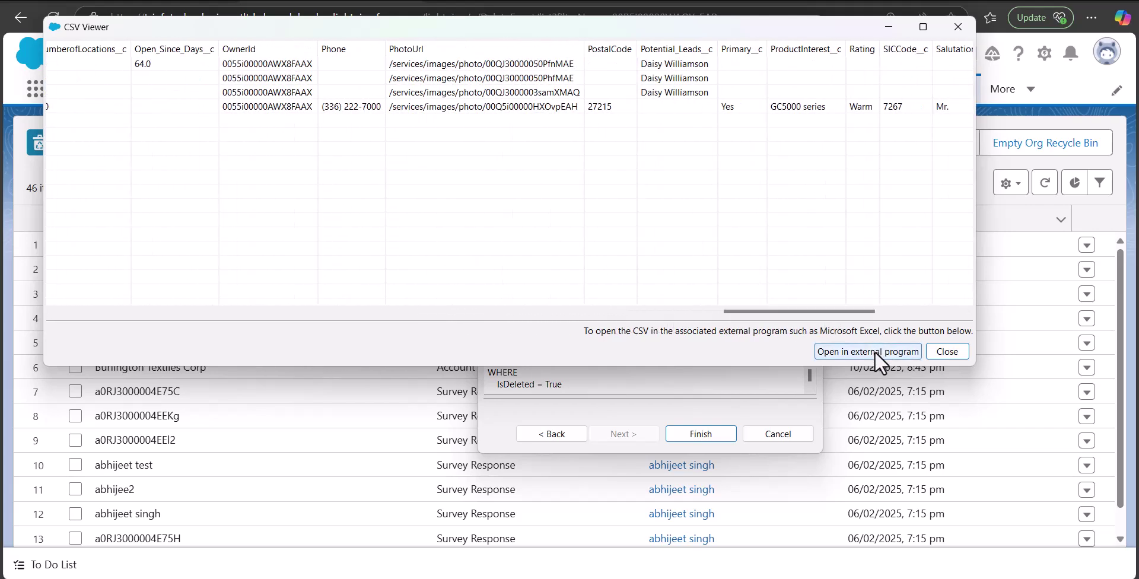
{"action": "left_click", "coordinate": [874, 352]}
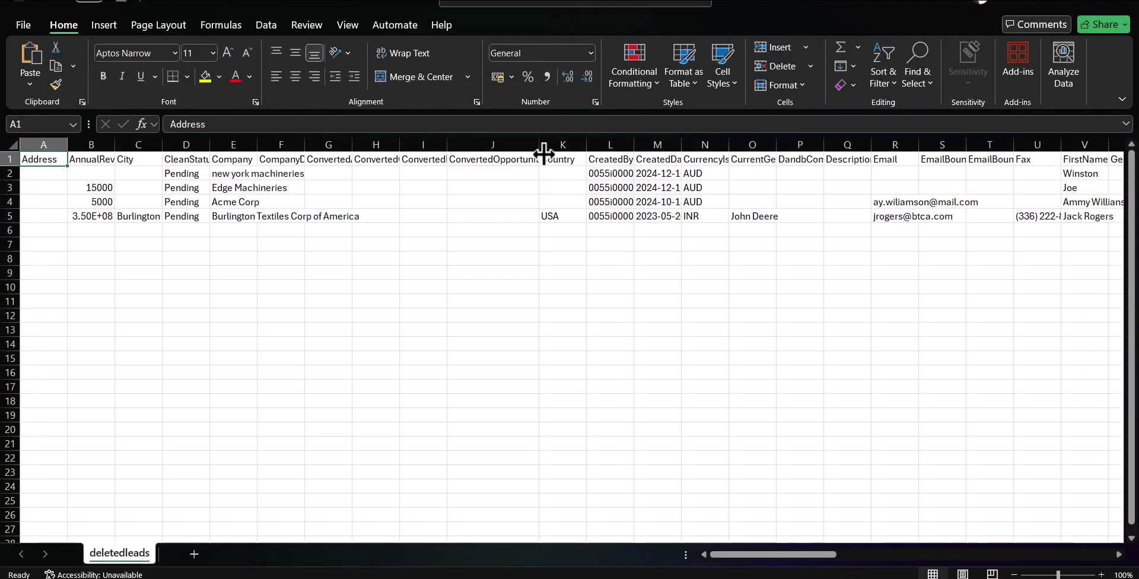
Step: Fill the empty Country cells K2:K4 with USA, copied from K5
{"action": "left_click", "coordinate": [587, 215]}
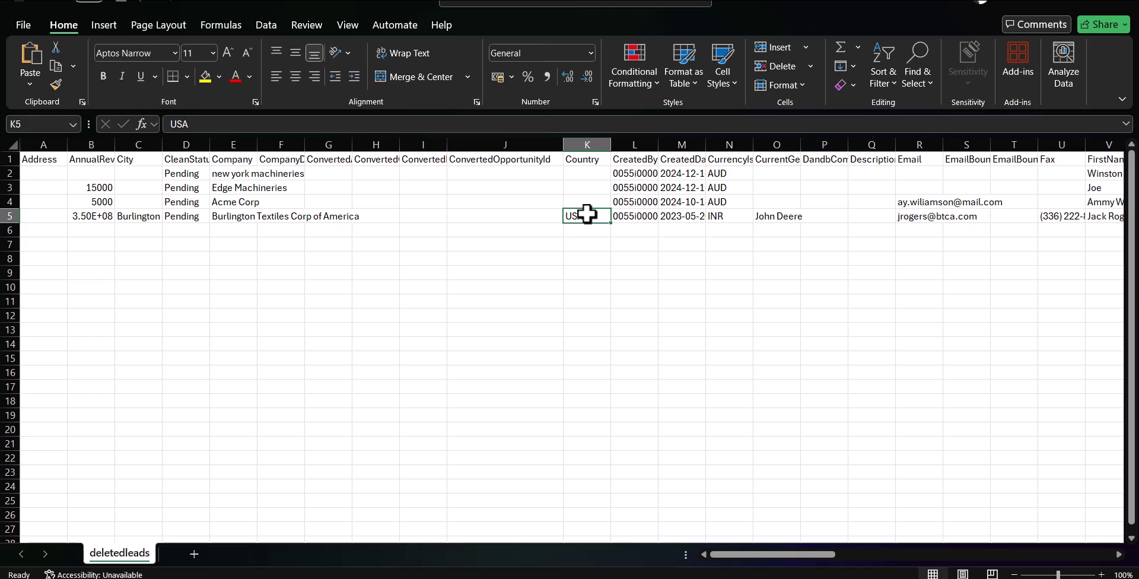
{"action": "key", "text": "ctrl+c"}
{"action": "left_click_drag", "start_coordinate": [587, 174], "coordinate": [596, 198]}
{"action": "key", "text": "ctrl+v"}
{"action": "key", "text": "Escape"}
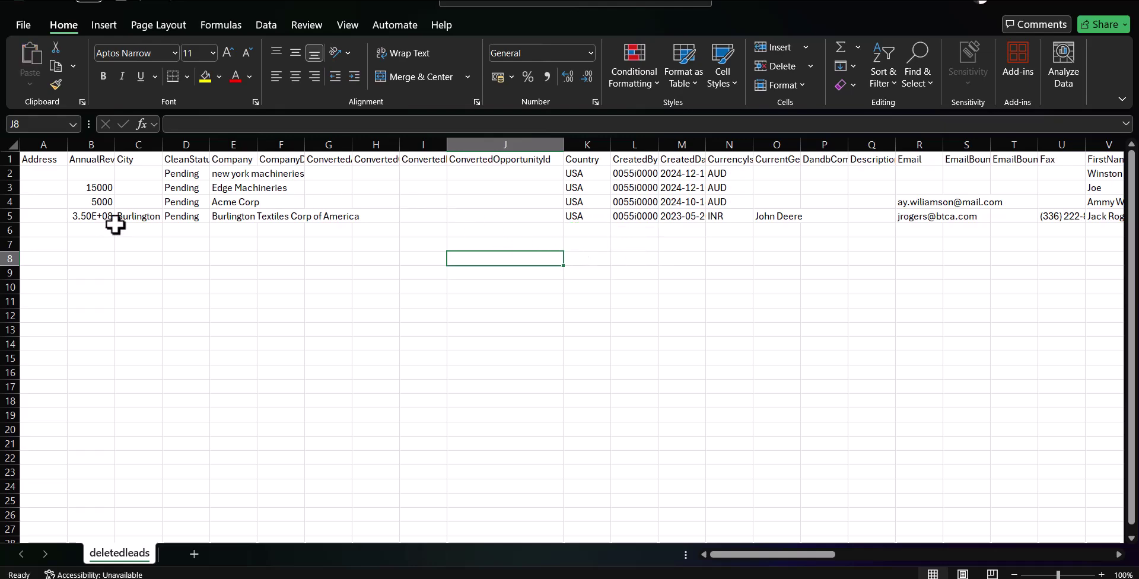
Step: Set the annual revenue in B2 for new york machineries to 15000, copied from B3, and check the remaining lead columns
{"action": "left_click", "coordinate": [105, 188]}
{"action": "key", "text": "ctrl+c"}
{"action": "left_click", "coordinate": [99, 173]}
{"action": "key", "text": "ctrl+v"}
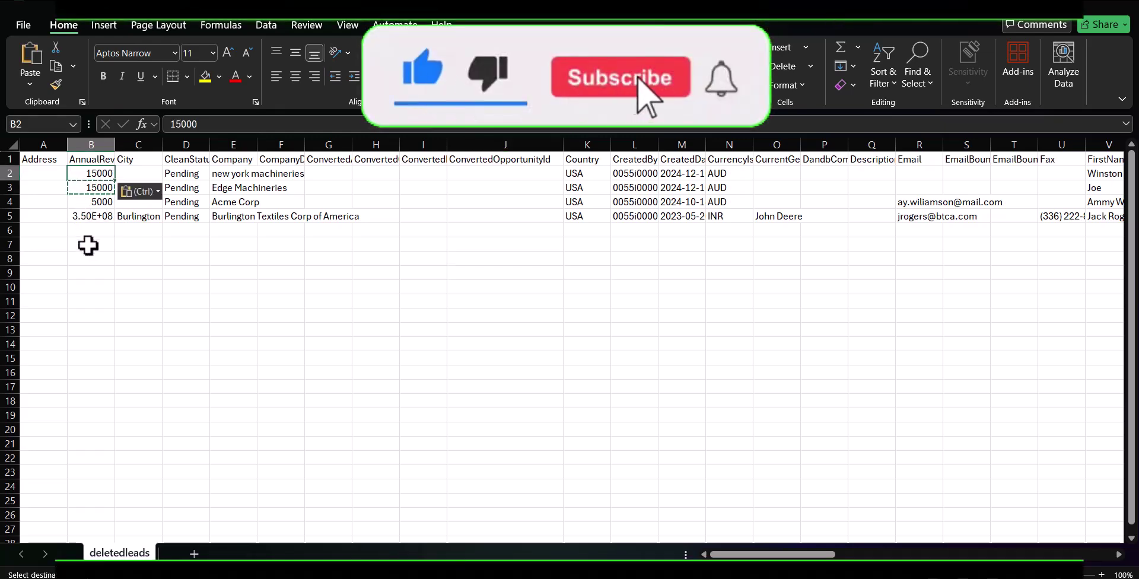
{"action": "left_click", "coordinate": [234, 273]}
{"action": "scroll", "coordinate": [793, 331], "scroll_direction": "right", "scroll_amount": 10}
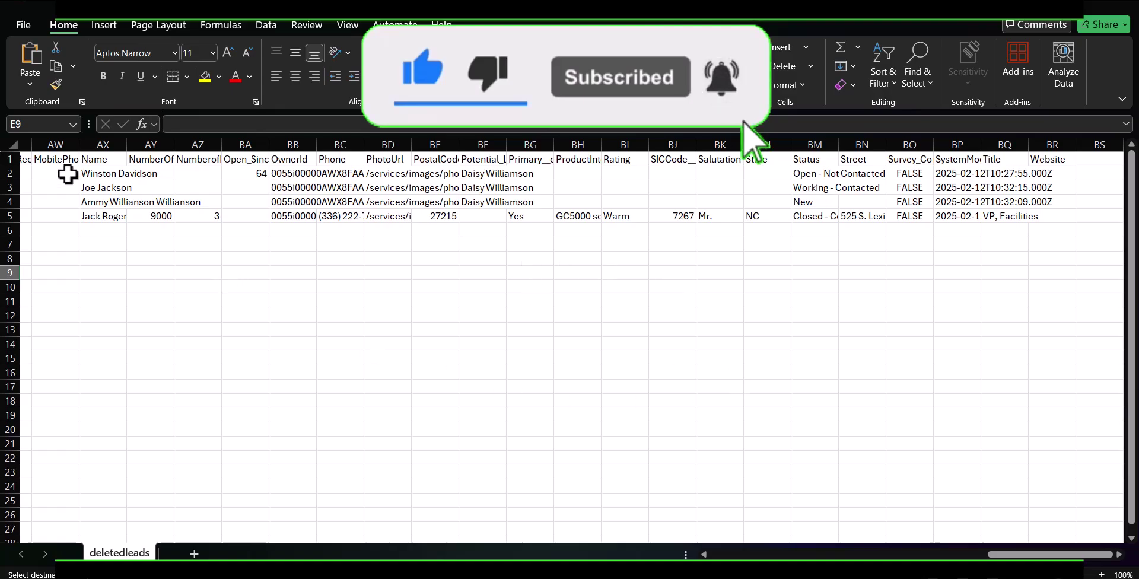
{"action": "left_click", "coordinate": [25, 28]}
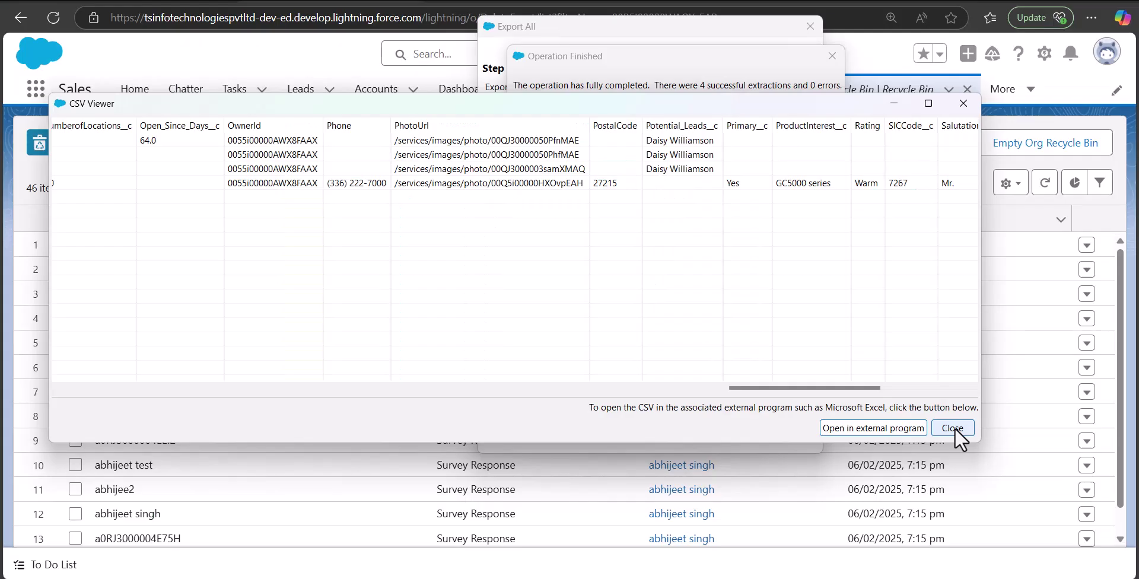
Step: Close the export results and set up an insert into the Lead object from deletedleads.csv
{"action": "left_click", "coordinate": [952, 427]}
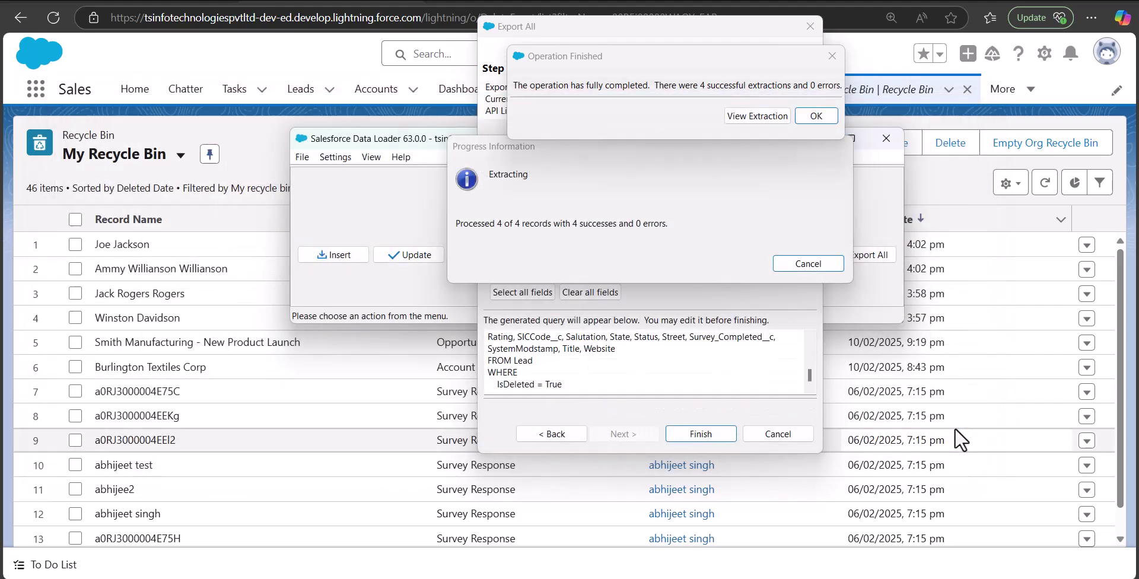
{"action": "left_click", "coordinate": [833, 56]}
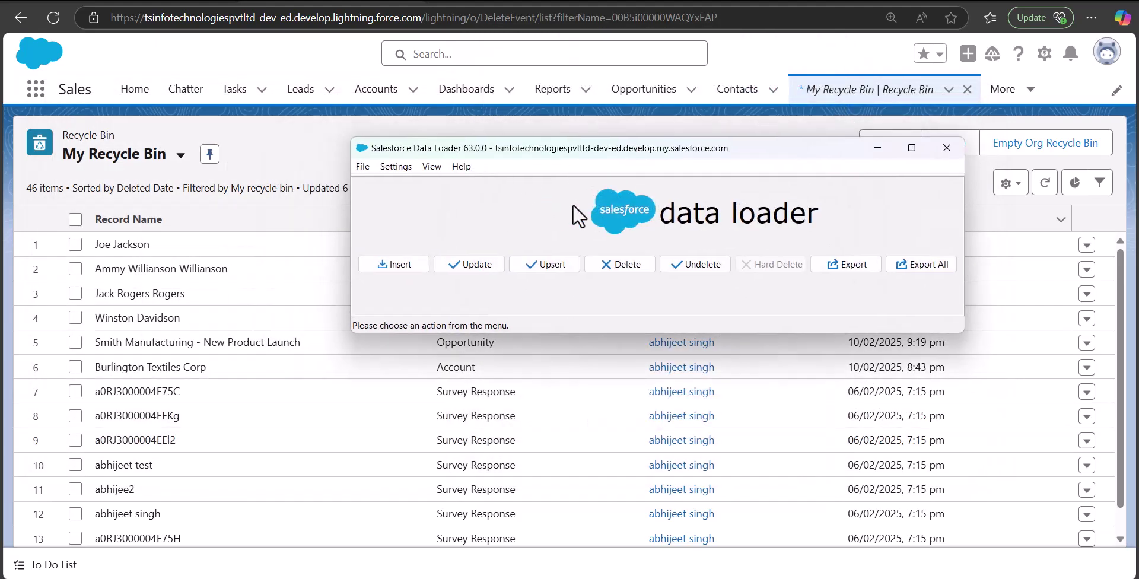
{"action": "left_click", "coordinate": [408, 266]}
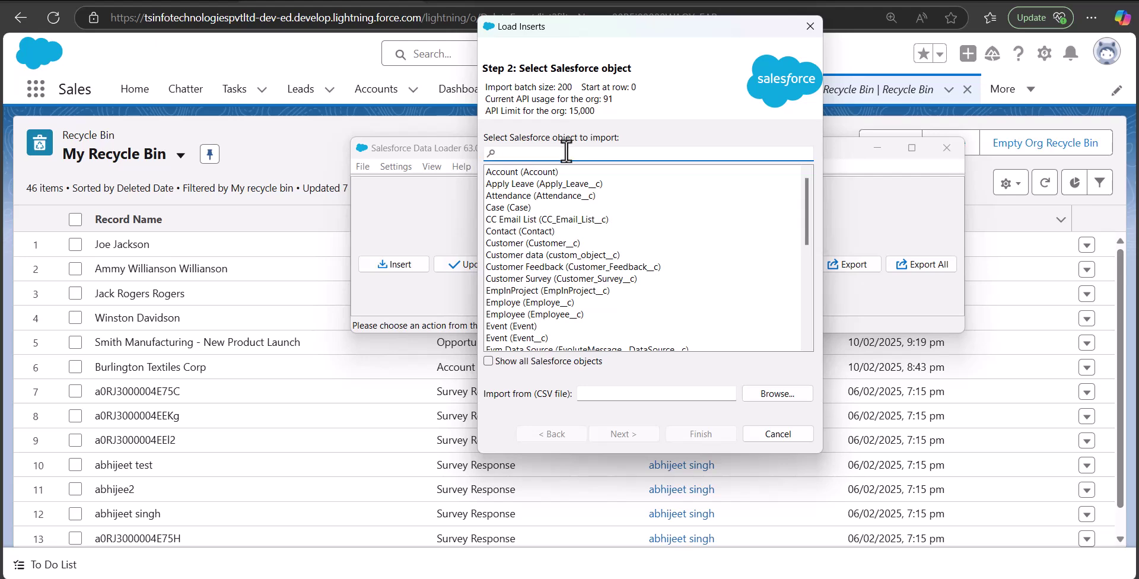
{"action": "type", "text": "lead"}
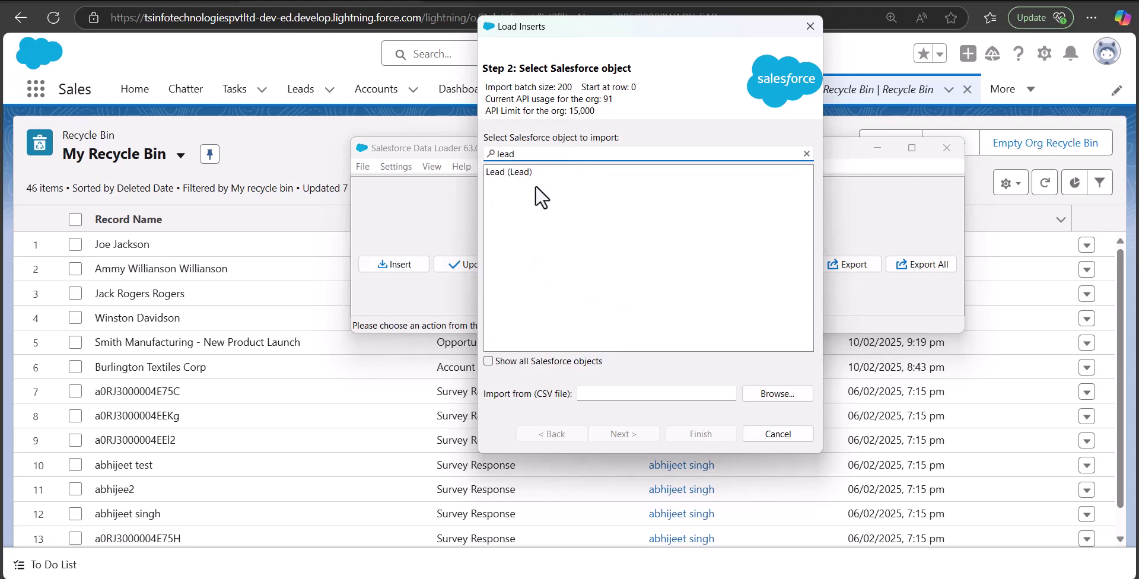
{"action": "left_click", "coordinate": [530, 172]}
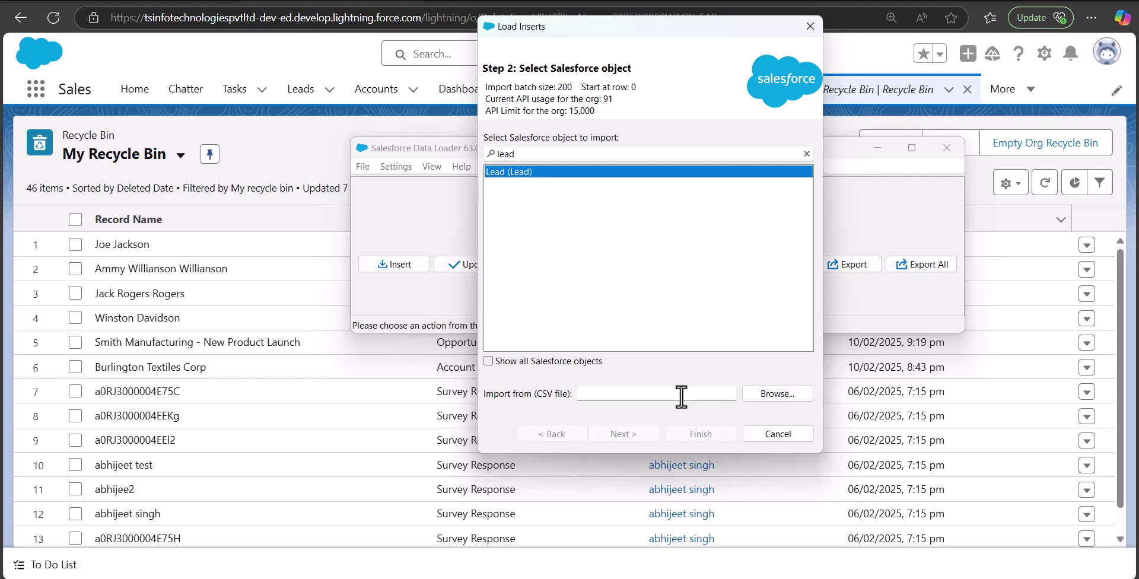
{"action": "left_click", "coordinate": [777, 393]}
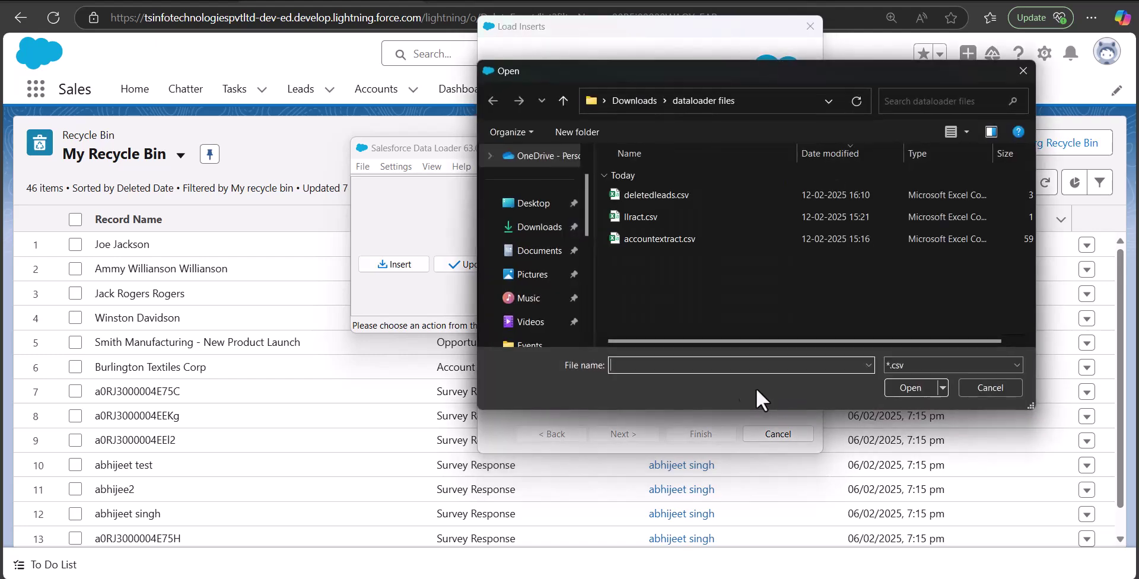
{"action": "double_click", "coordinate": [656, 194]}
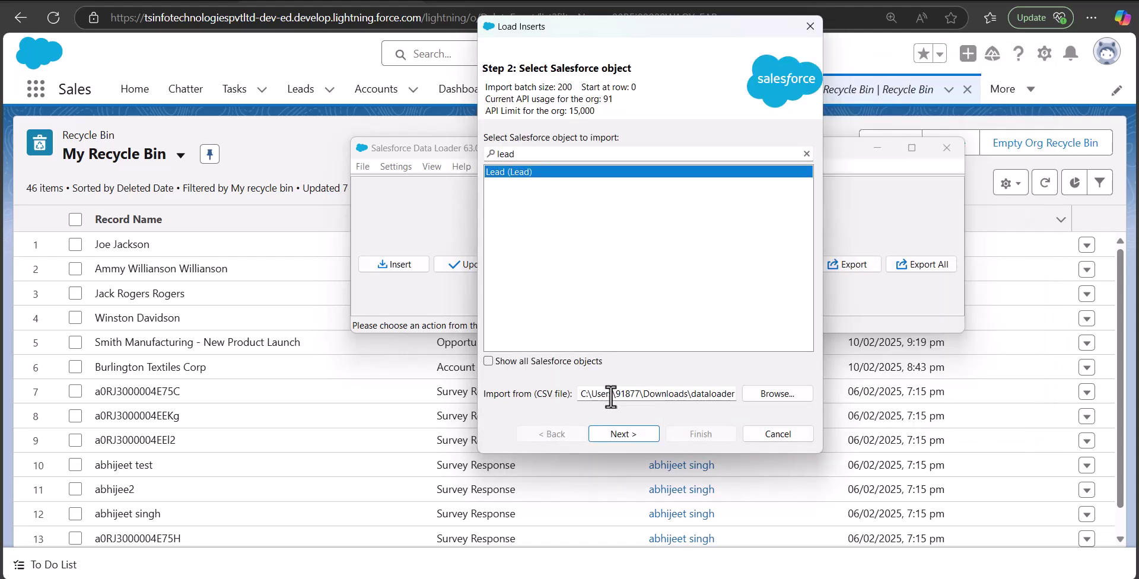
{"action": "left_click", "coordinate": [631, 433]}
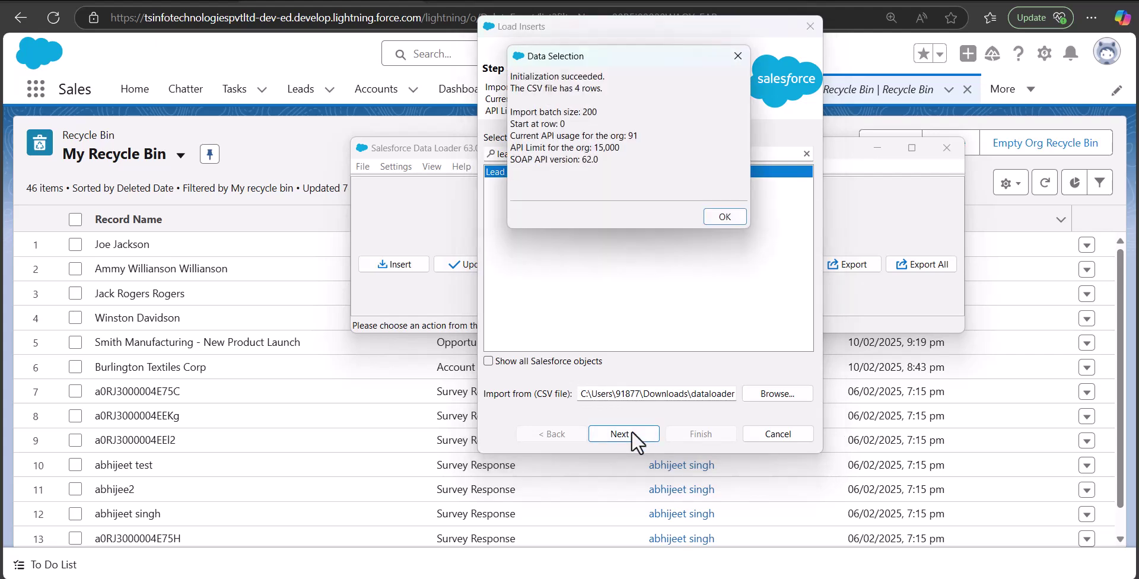
{"action": "left_click", "coordinate": [719, 219]}
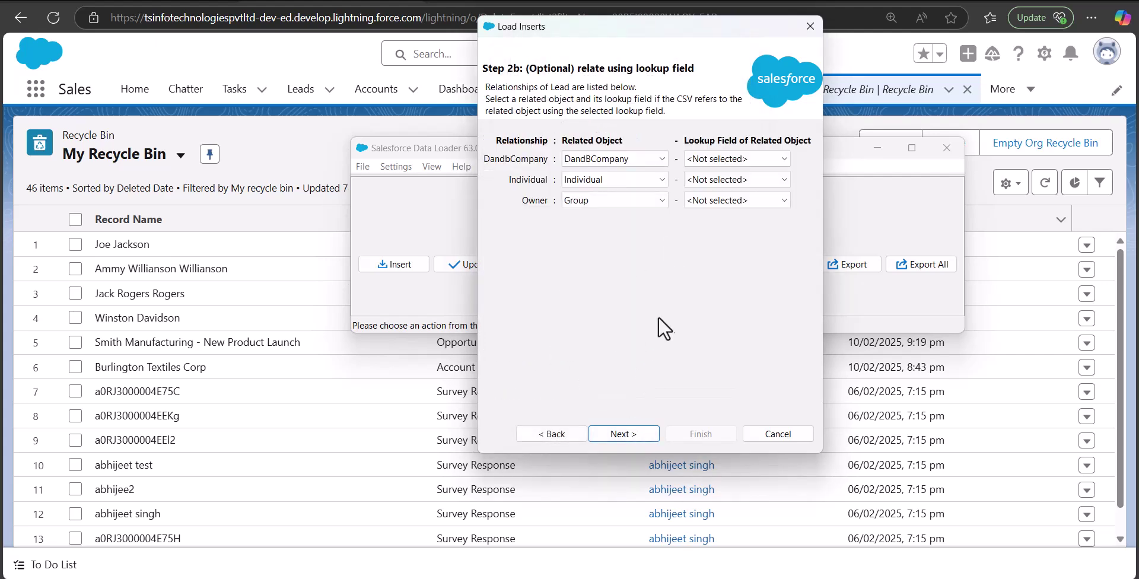
Step: Skip the lookup relationships, then review and accept the mapping of CSV columns to Lead fields
{"action": "key", "text": "Return"}
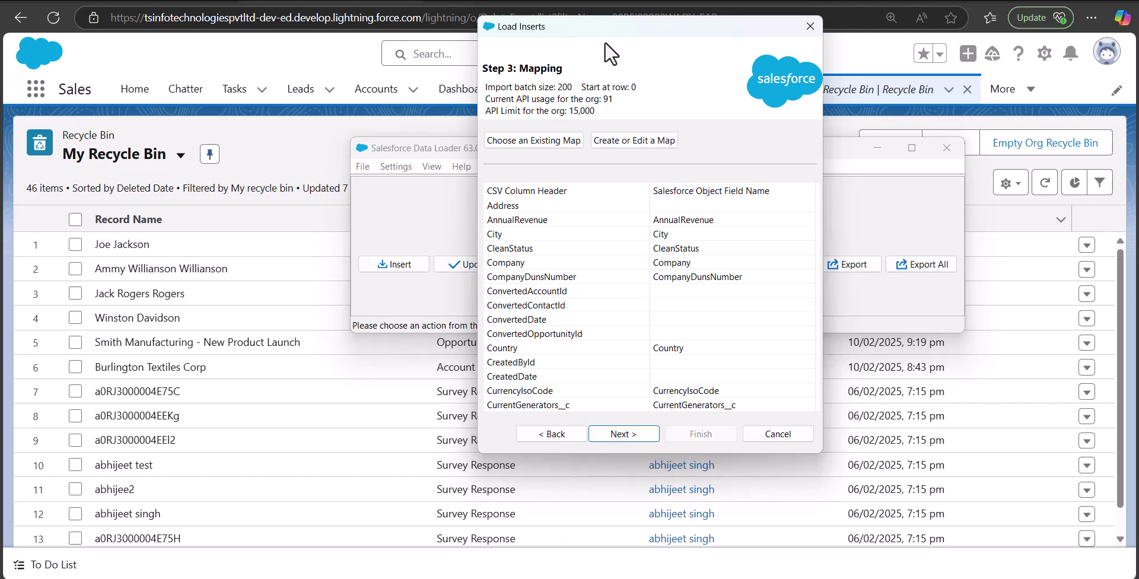
{"action": "left_click_drag", "start_coordinate": [655, 31], "coordinate": [564, 31]}
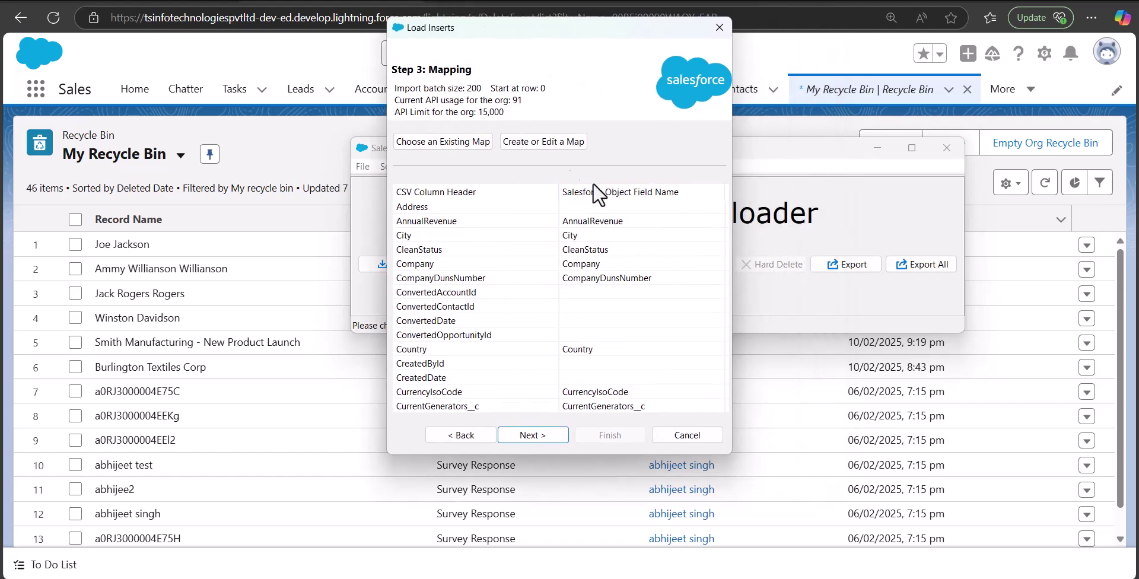
{"action": "left_click", "coordinate": [547, 146]}
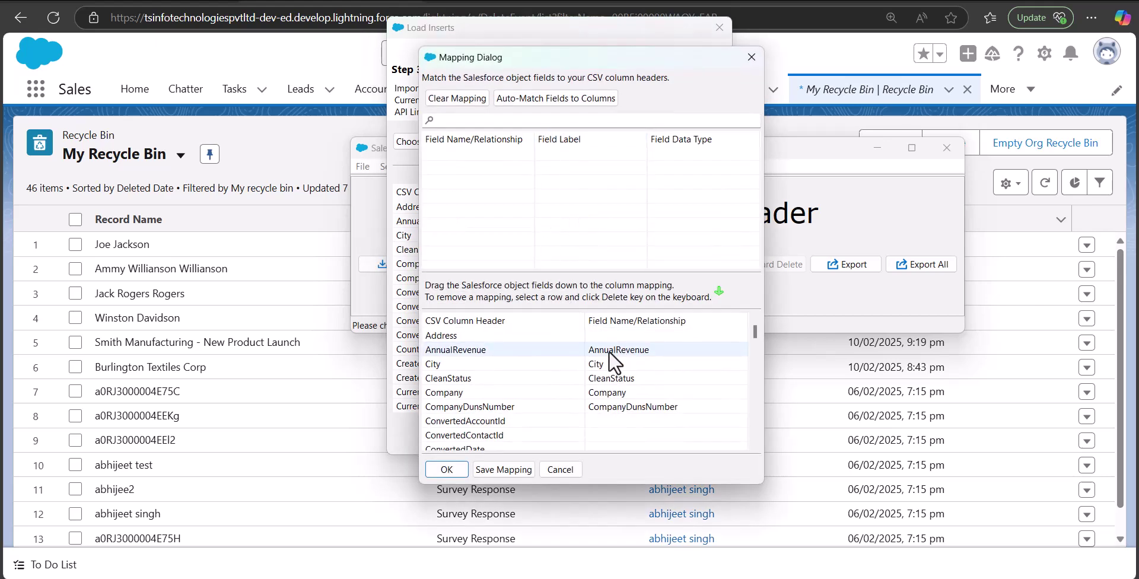
{"action": "scroll", "coordinate": [607, 363], "scroll_direction": "down", "scroll_amount": 10}
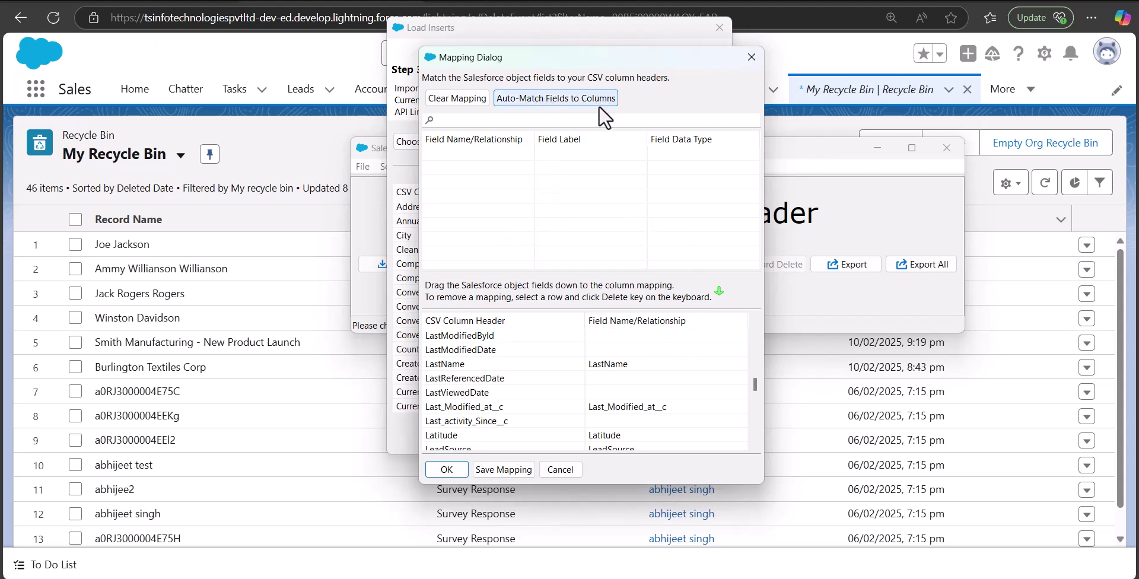
{"action": "left_click", "coordinate": [460, 470]}
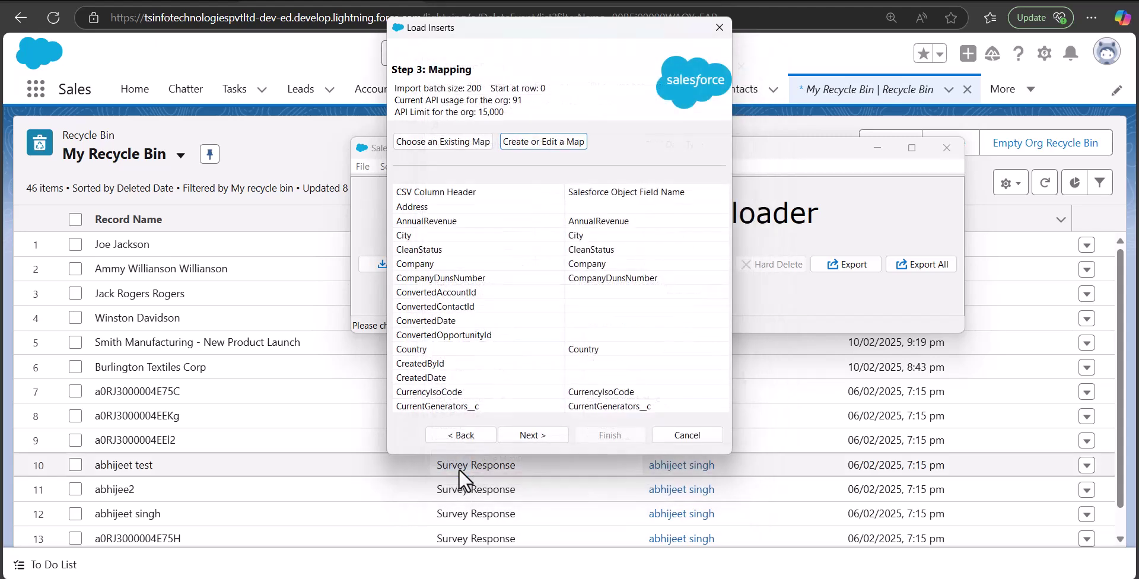
Step: Run the lead insert with the preset results folder and agree to create new records
{"action": "left_click", "coordinate": [531, 435]}
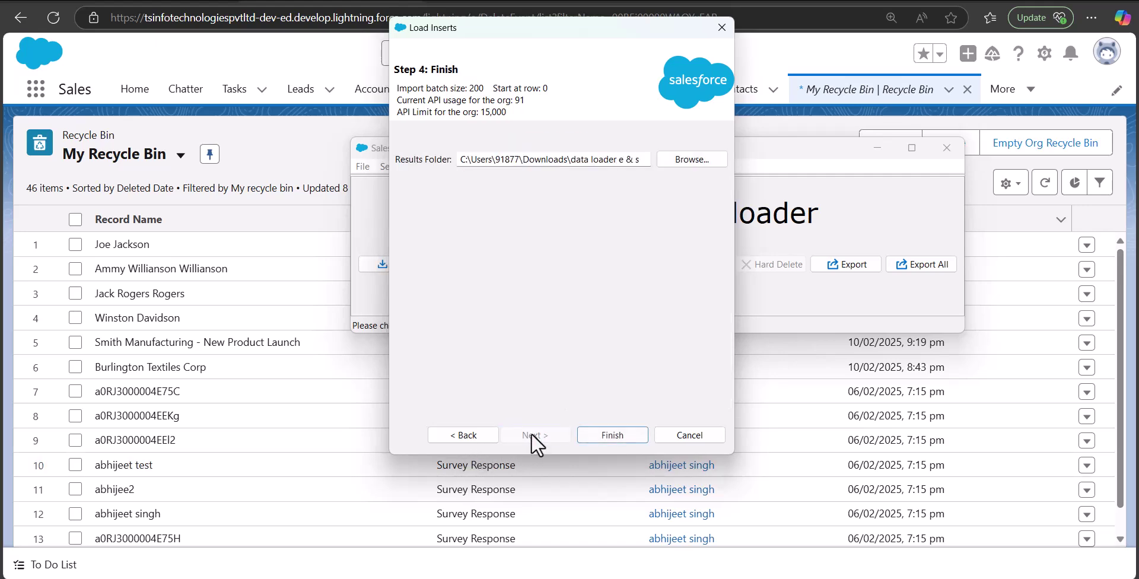
{"action": "left_click", "coordinate": [607, 436]}
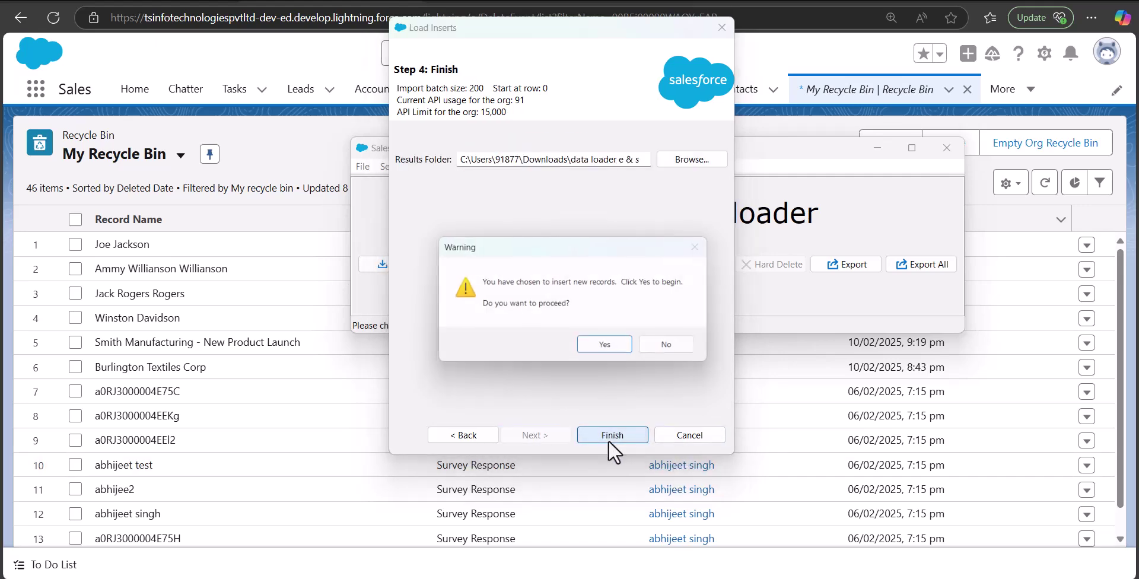
{"action": "left_click", "coordinate": [624, 345]}
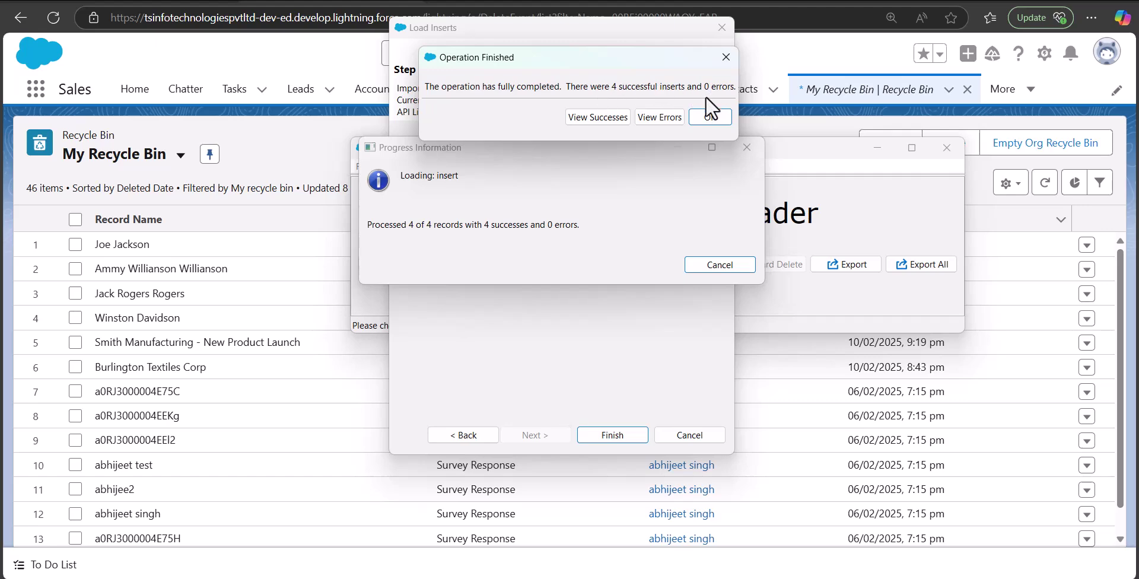
Step: View the successfully inserted rows and check their STATUS column
{"action": "left_click", "coordinate": [617, 117]}
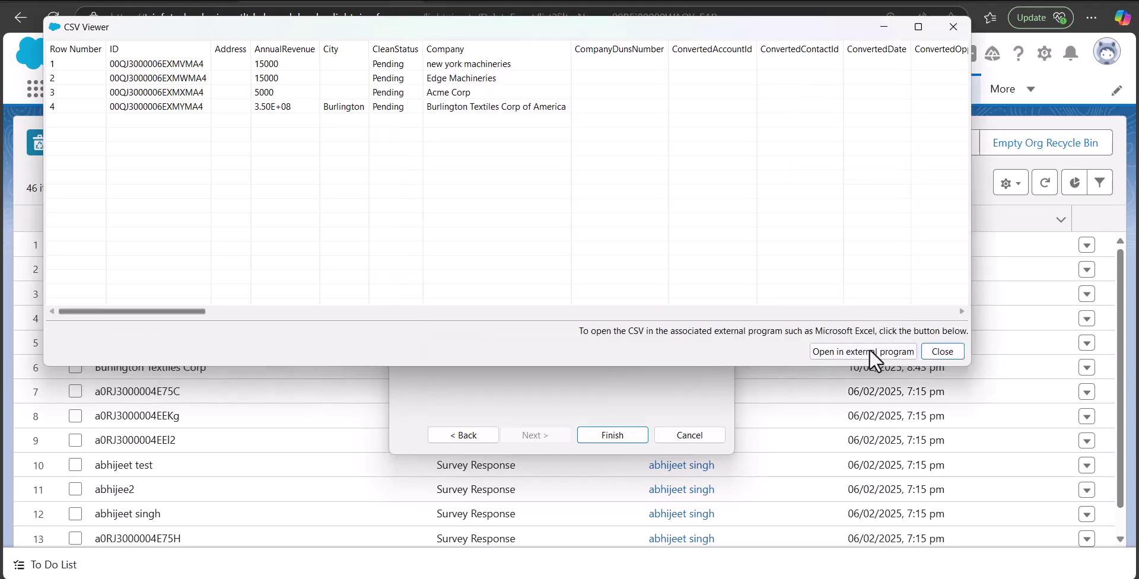
{"action": "left_click_drag", "start_coordinate": [198, 311], "coordinate": [856, 309]}
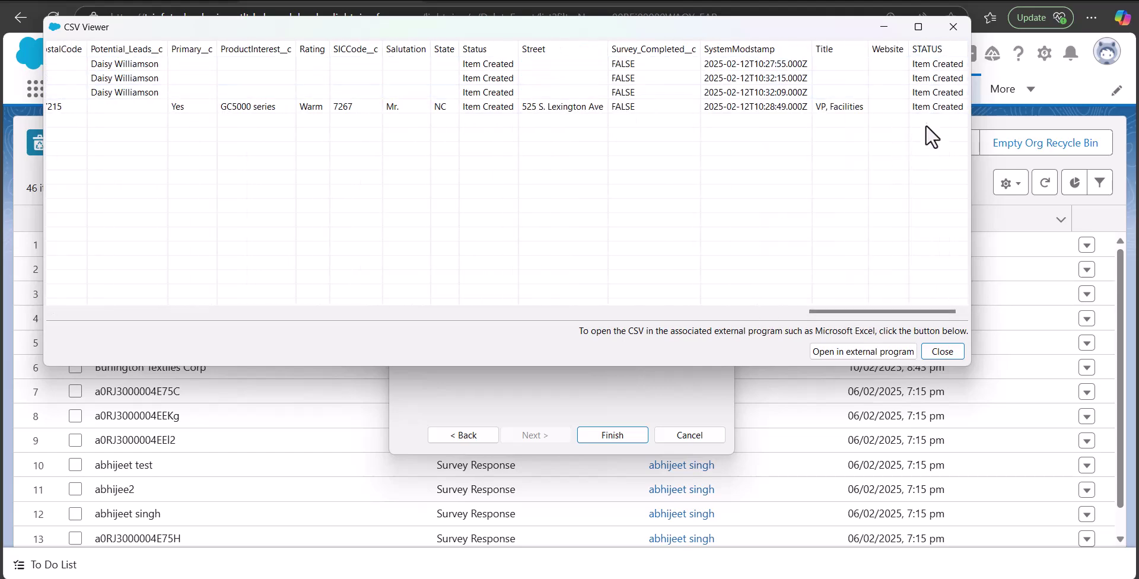
{"action": "left_click_drag", "start_coordinate": [623, 35], "coordinate": [735, 140]}
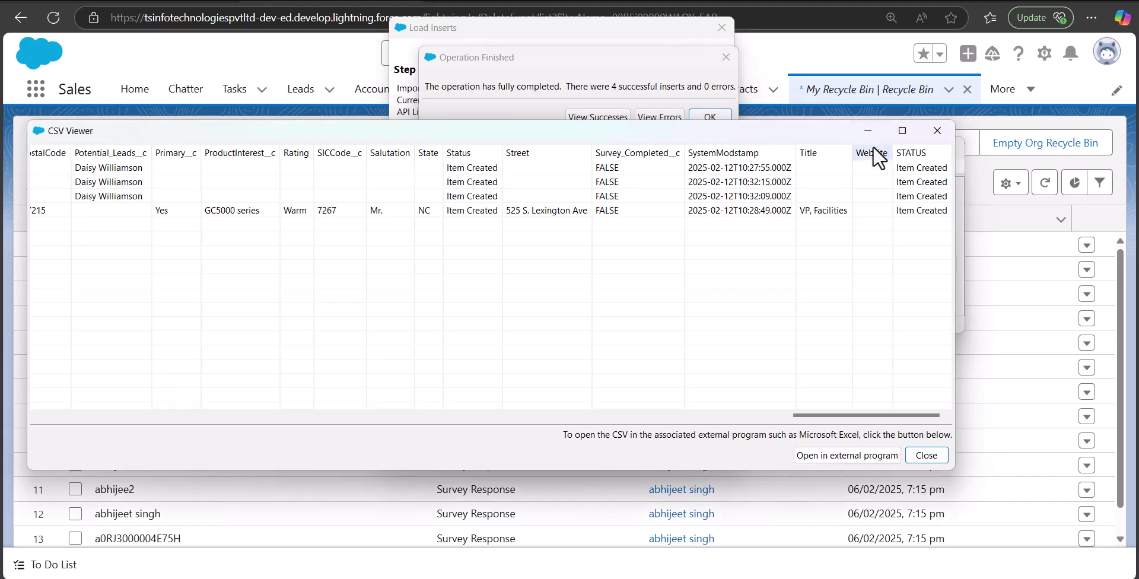
Step: Switch to Salesforce and show the Today's Leads list view to check the inserted leads
{"action": "left_click", "coordinate": [321, 110]}
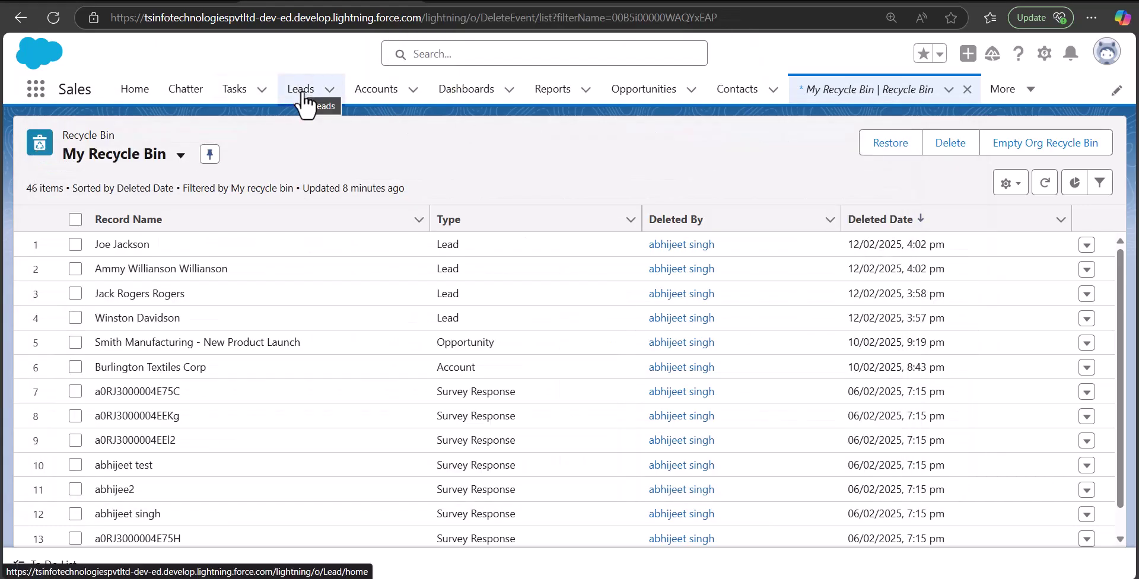
{"action": "left_click", "coordinate": [302, 94]}
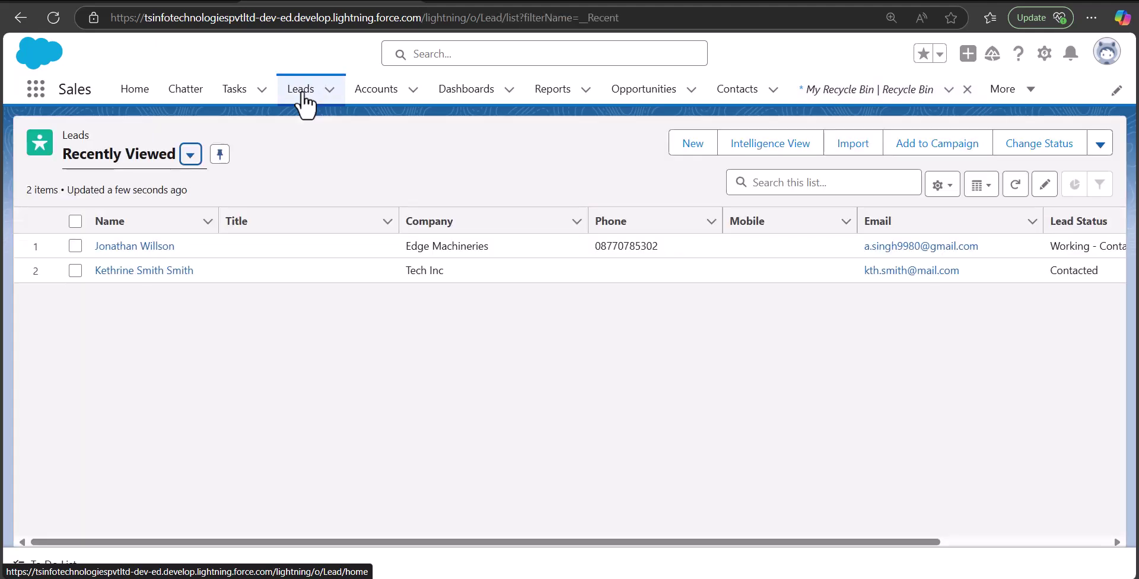
{"action": "left_click", "coordinate": [190, 156]}
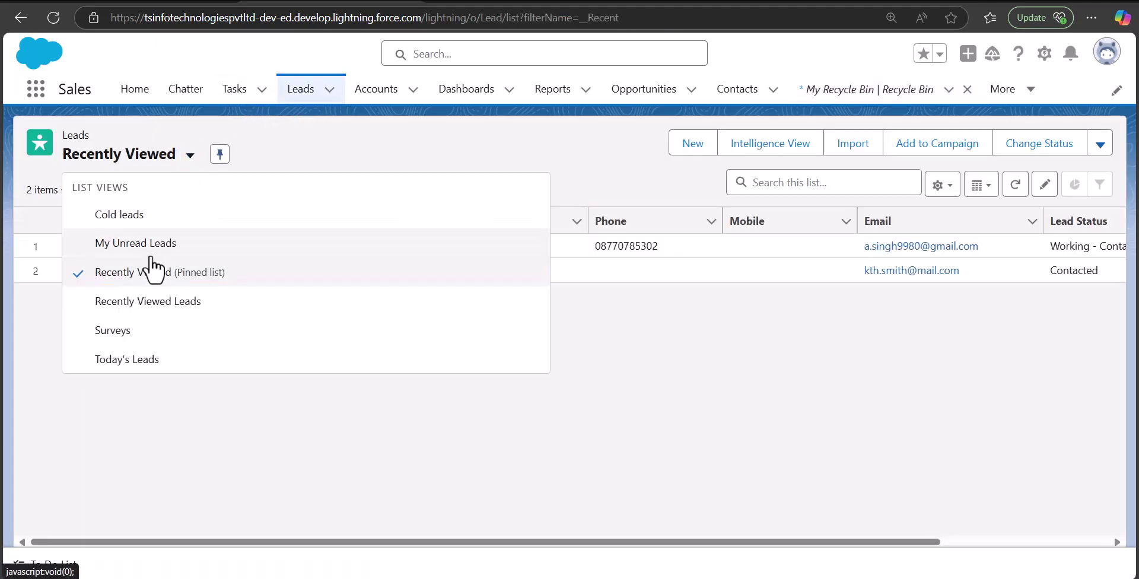
{"action": "left_click", "coordinate": [146, 359]}
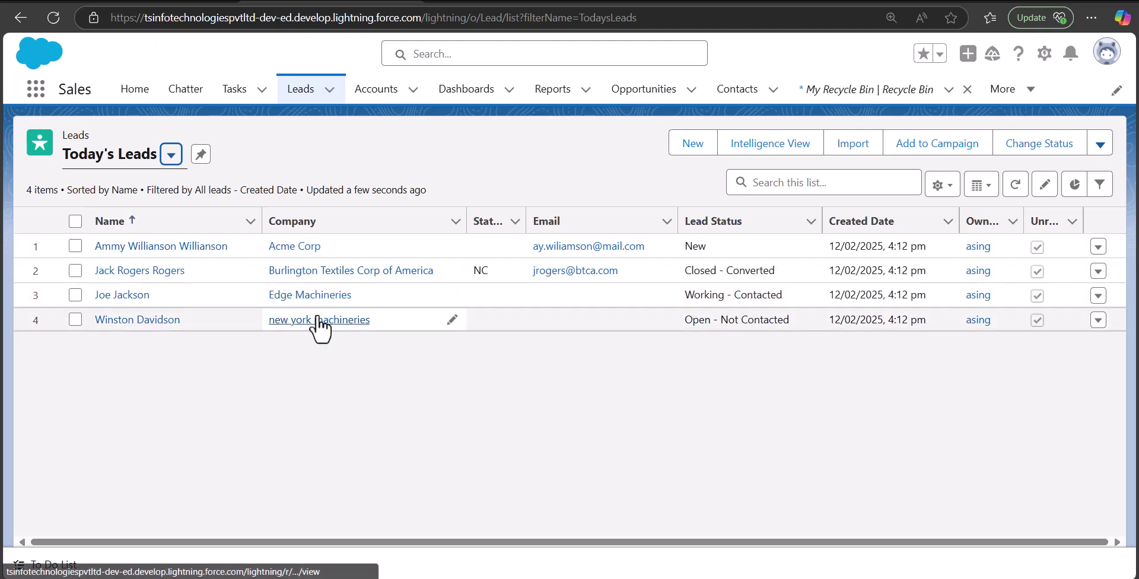
Step: Find the Recycle Bin with the search term recy and open it to check the deleted records
{"action": "left_click", "coordinate": [36, 92]}
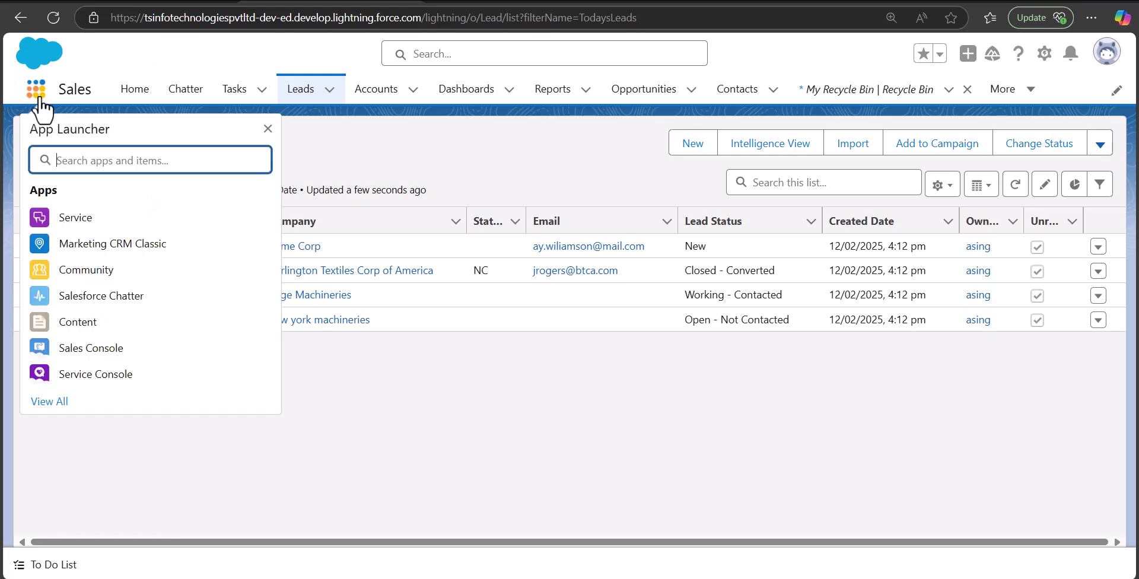
{"action": "type", "text": "recy"}
{"action": "left_click", "coordinate": [77, 264]}
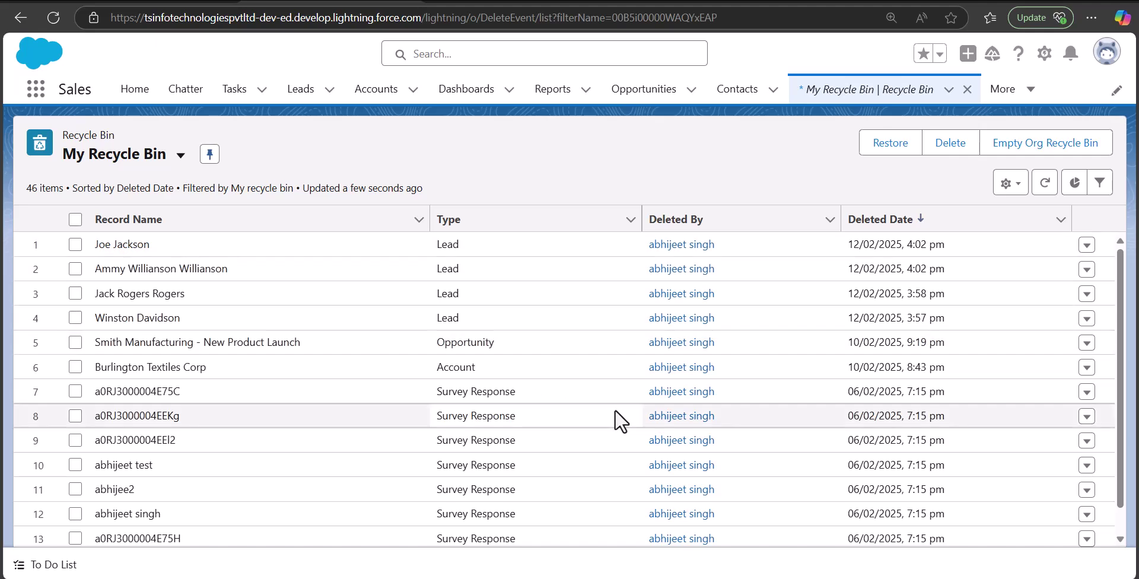
Step: Return to Data Loader and close the success file viewer and the insert result
{"action": "key", "text": "alt+Tab"}
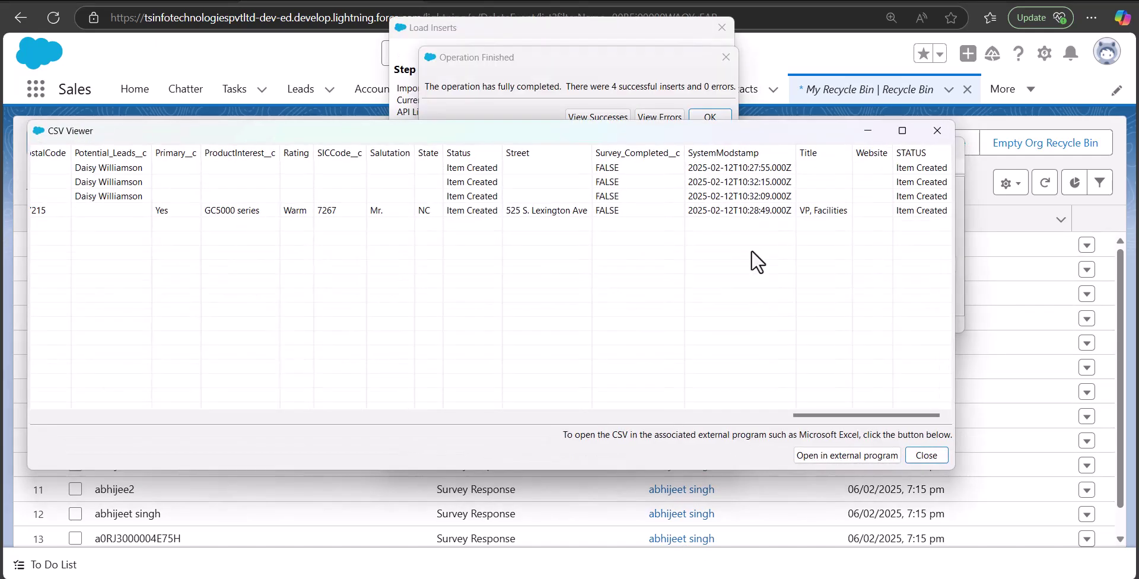
{"action": "left_click", "coordinate": [939, 133]}
{"action": "left_click", "coordinate": [725, 57]}
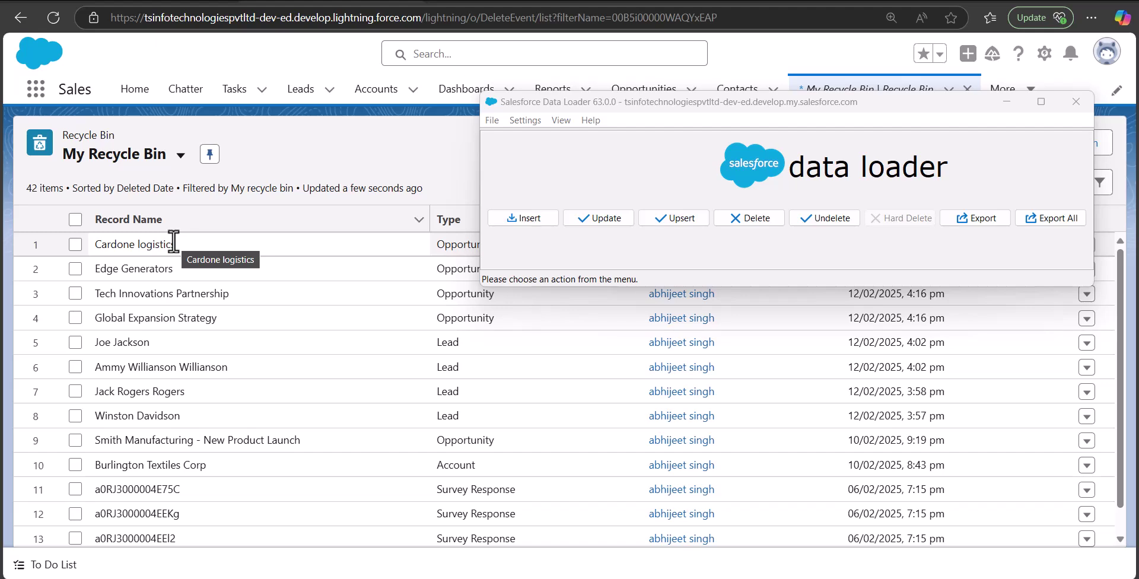
Step: Set up an Export All of the Opportunity object to the file opportunityct.csv and continue to the query
{"action": "left_click_drag", "start_coordinate": [806, 107], "coordinate": [588, 109]}
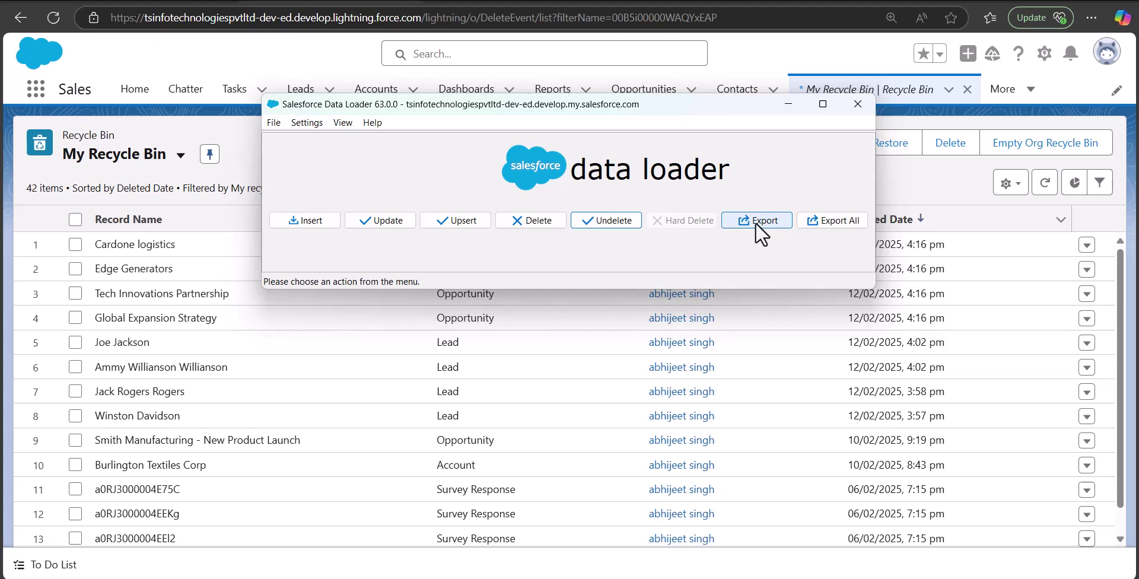
{"action": "left_click", "coordinate": [818, 218]}
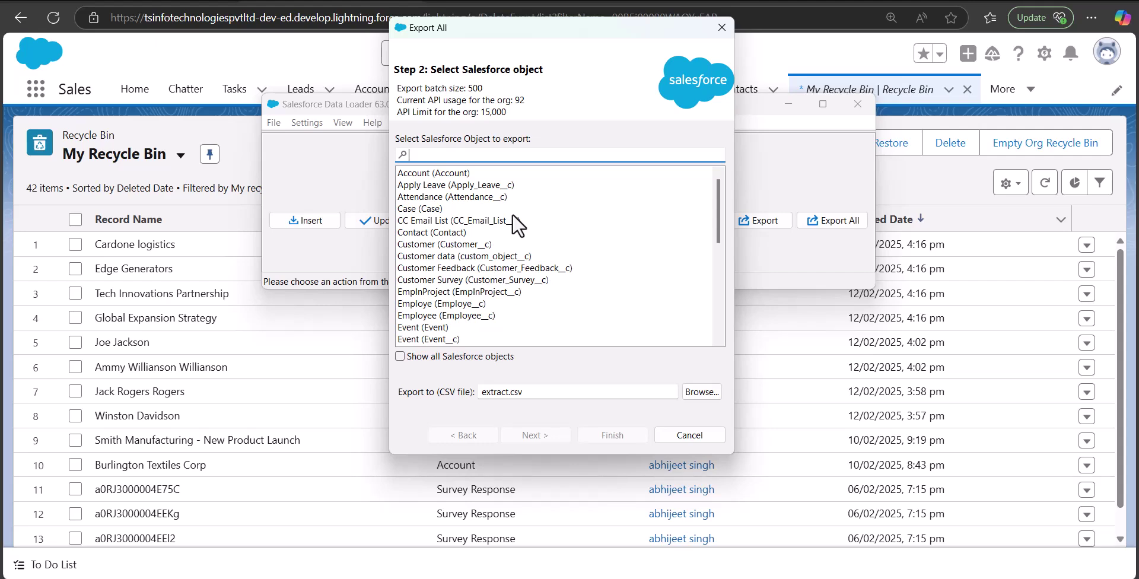
{"action": "type", "text": "oppo"}
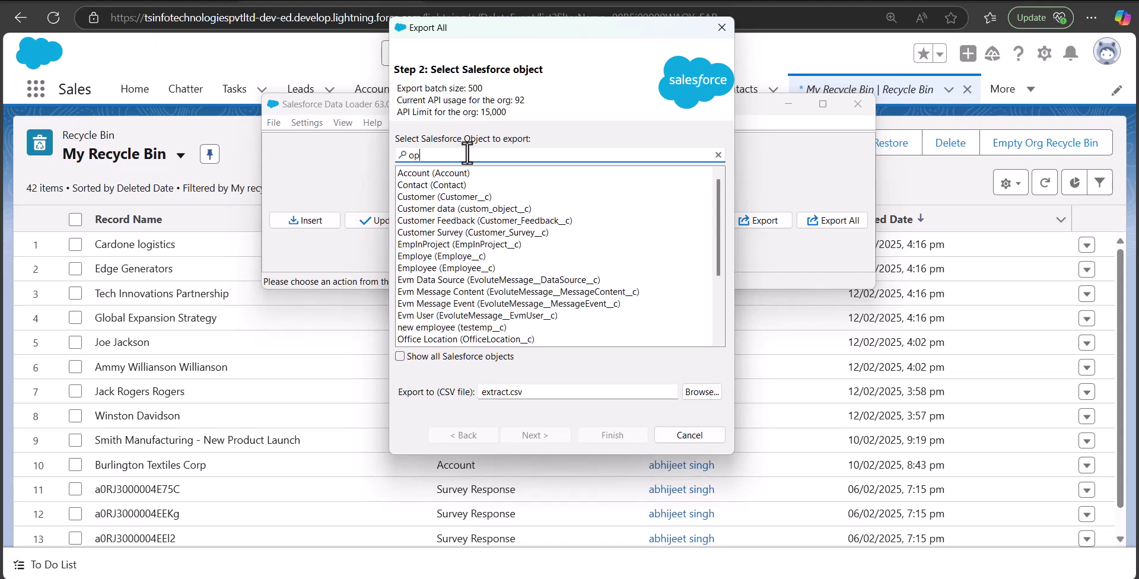
{"action": "left_click", "coordinate": [453, 172]}
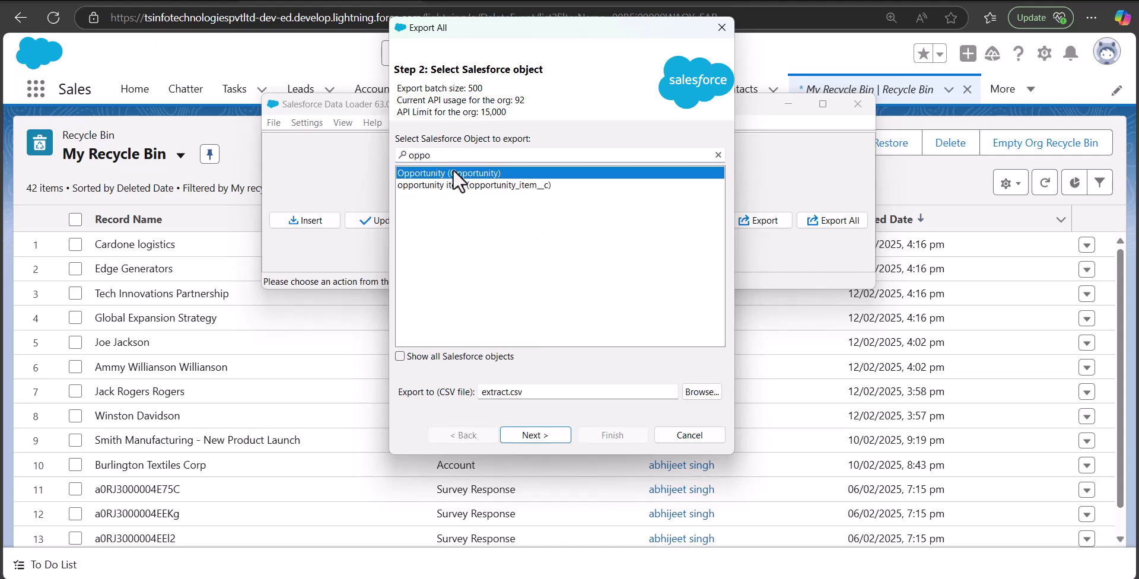
{"action": "left_click", "coordinate": [500, 392]}
{"action": "left_click_drag", "start_coordinate": [488, 393], "coordinate": [481, 392]}
{"action": "type", "text": "opportunity"}
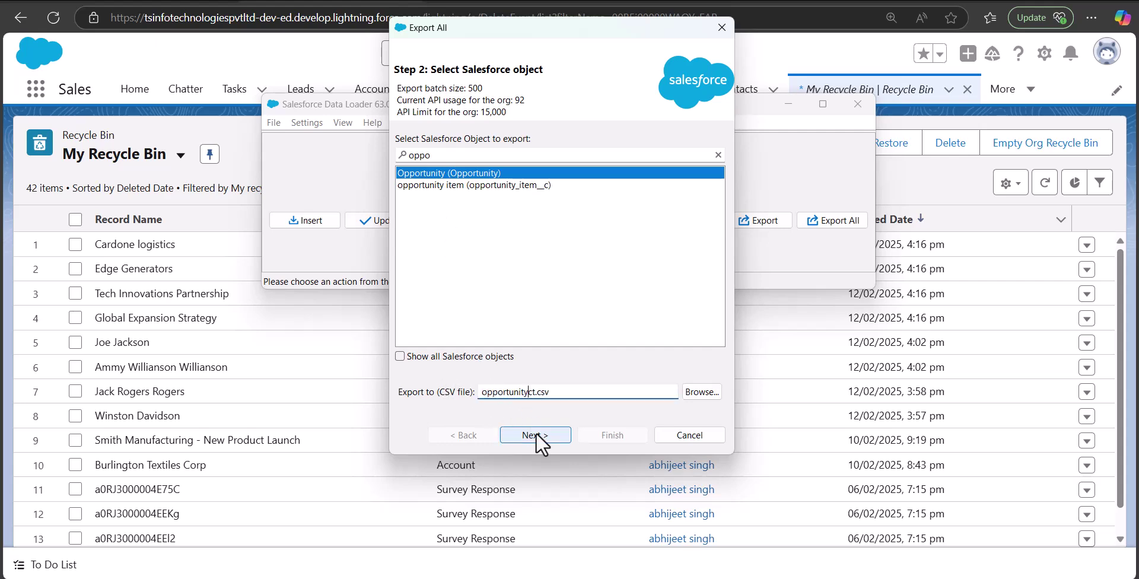
{"action": "left_click", "coordinate": [559, 436]}
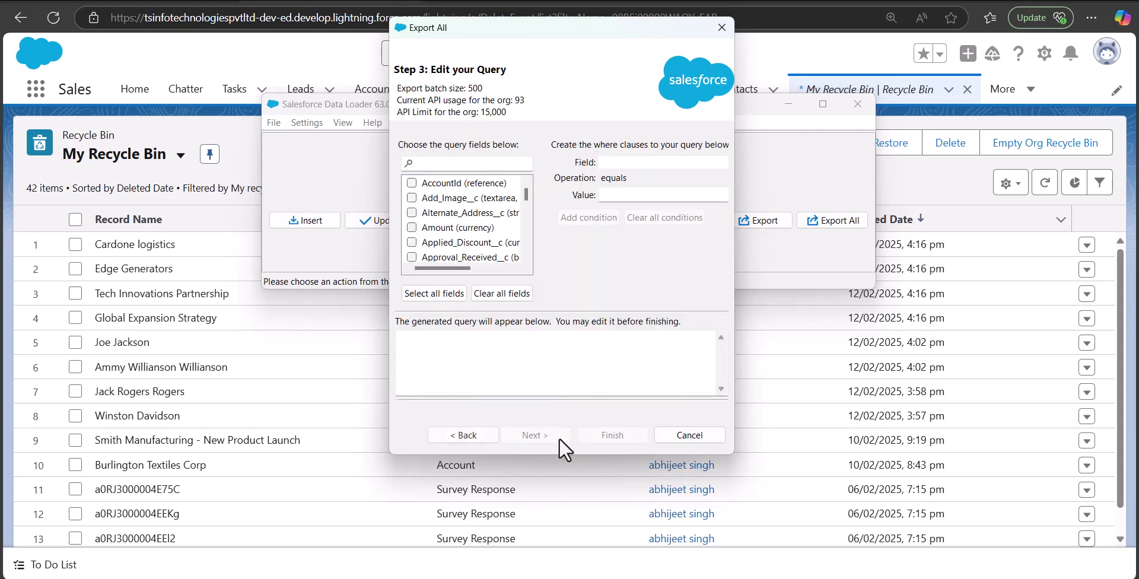
Step: Add the Id and Name fields to the Opportunity export query
{"action": "left_click", "coordinate": [452, 164]}
{"action": "type", "text": "id"}
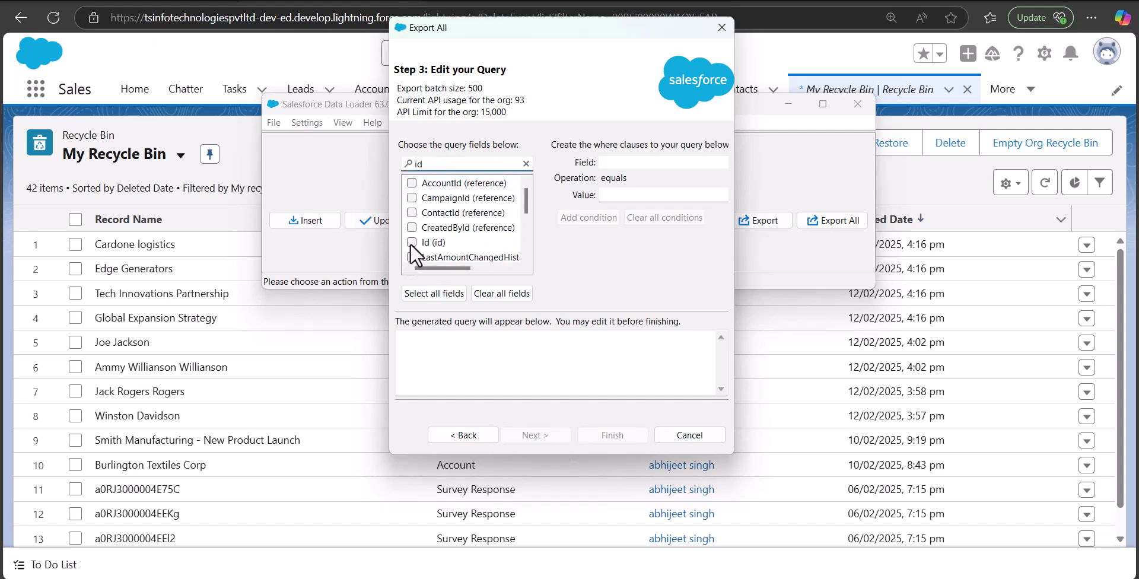
{"action": "left_click", "coordinate": [411, 243]}
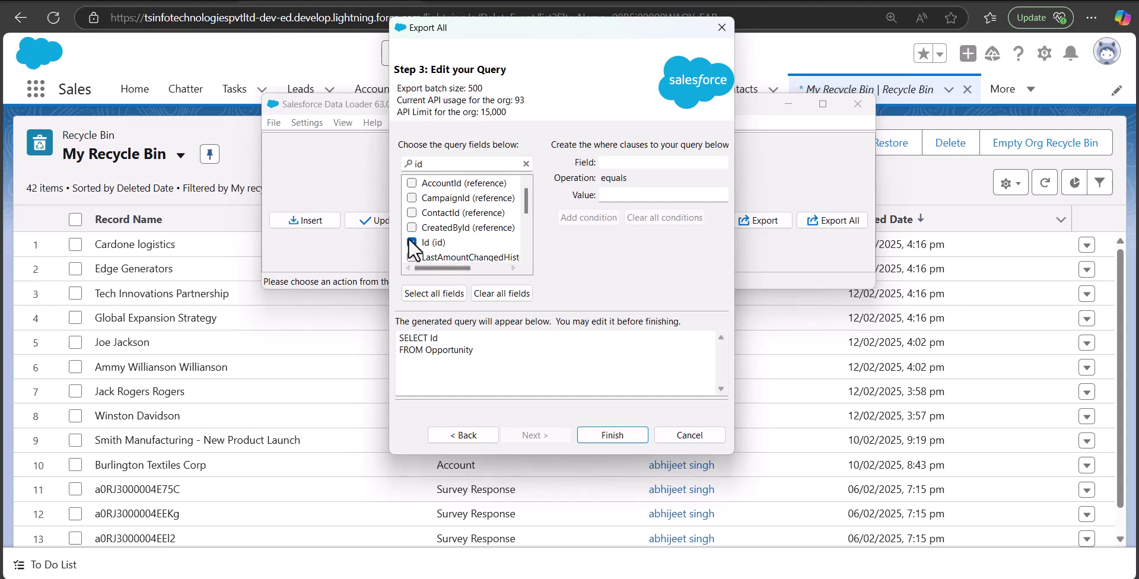
{"action": "left_click_drag", "start_coordinate": [441, 163], "coordinate": [389, 168]}
{"action": "type", "text": "name"}
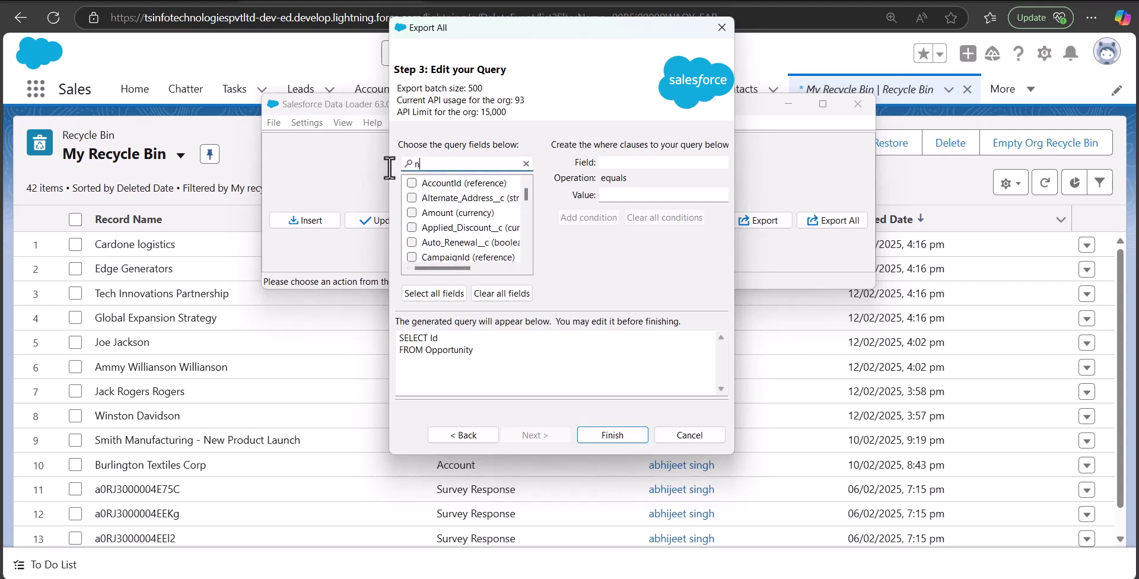
{"action": "left_click", "coordinate": [411, 198]}
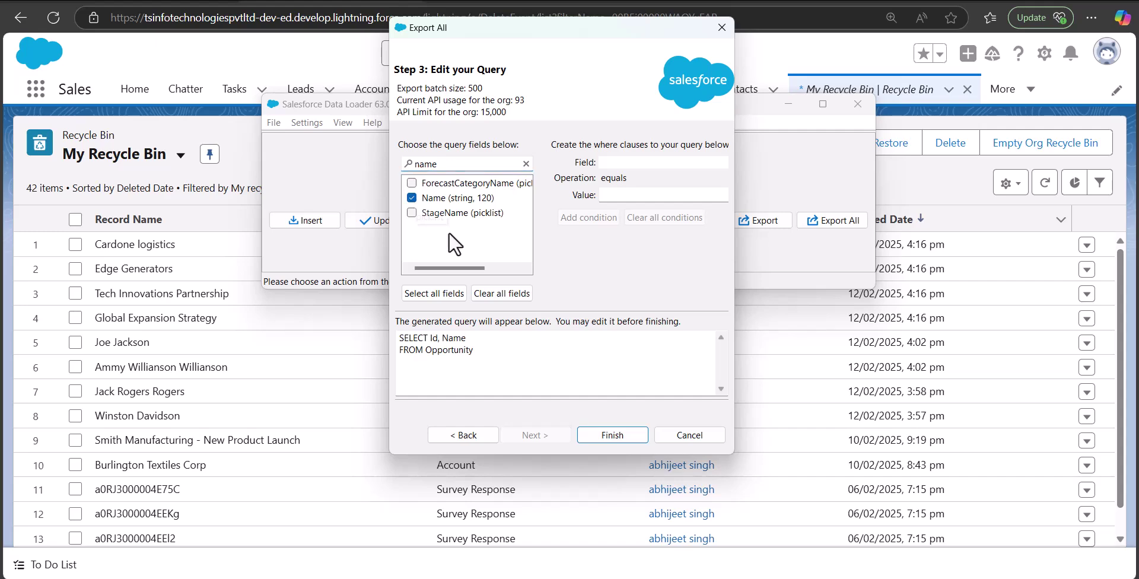
Step: Define a where clause for the export query with IsDeleted equals True
{"action": "left_click", "coordinate": [619, 162]}
{"action": "type", "text": "Isdeleted"}
{"action": "key", "text": "Return"}
{"action": "left_click", "coordinate": [603, 194]}
{"action": "type", "text": "True"}
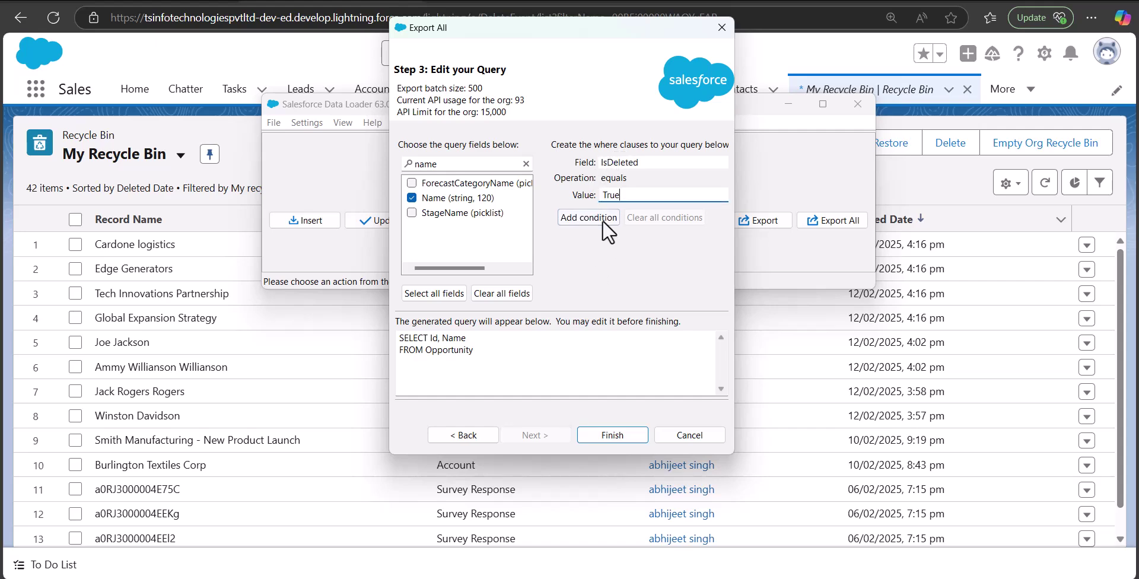
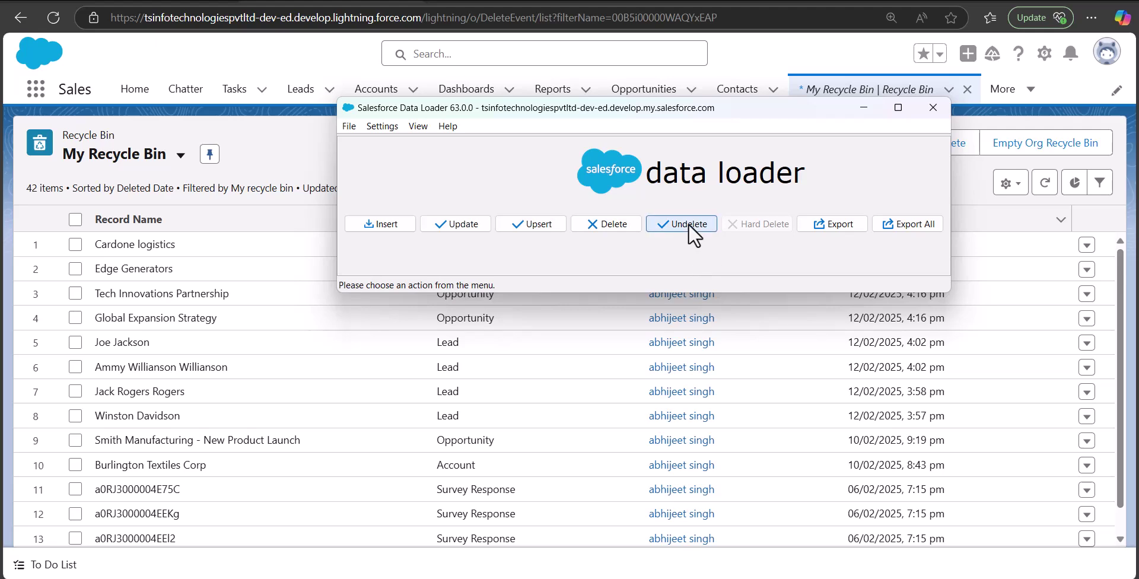
Step: Set up an Undelete of the Opportunity object from opportunityct.csv and continue to the field mapping
{"action": "left_click", "coordinate": [688, 223]}
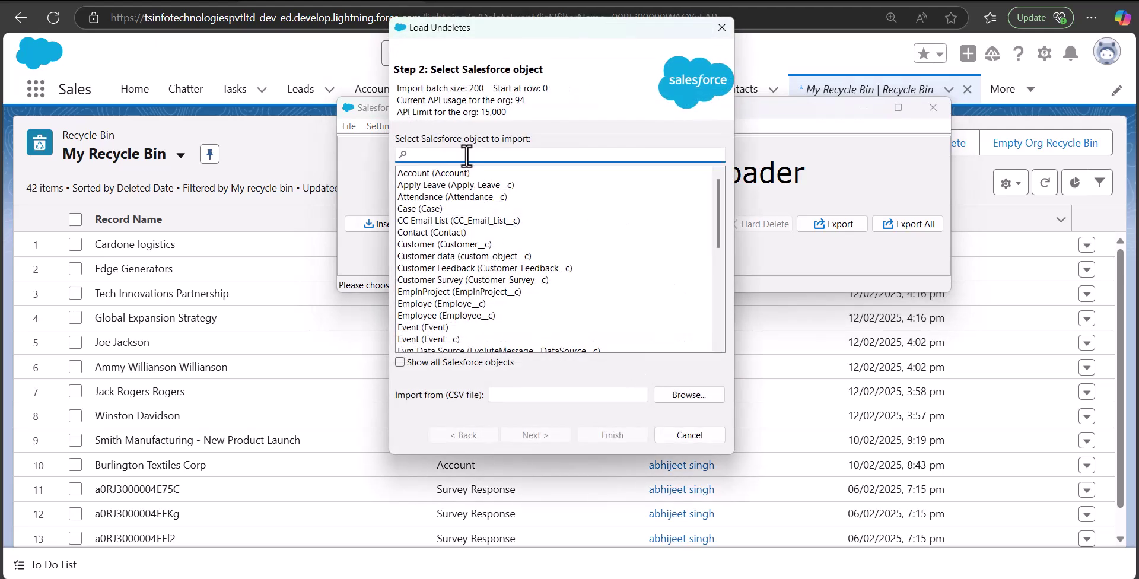
{"action": "type", "text": "oppo"}
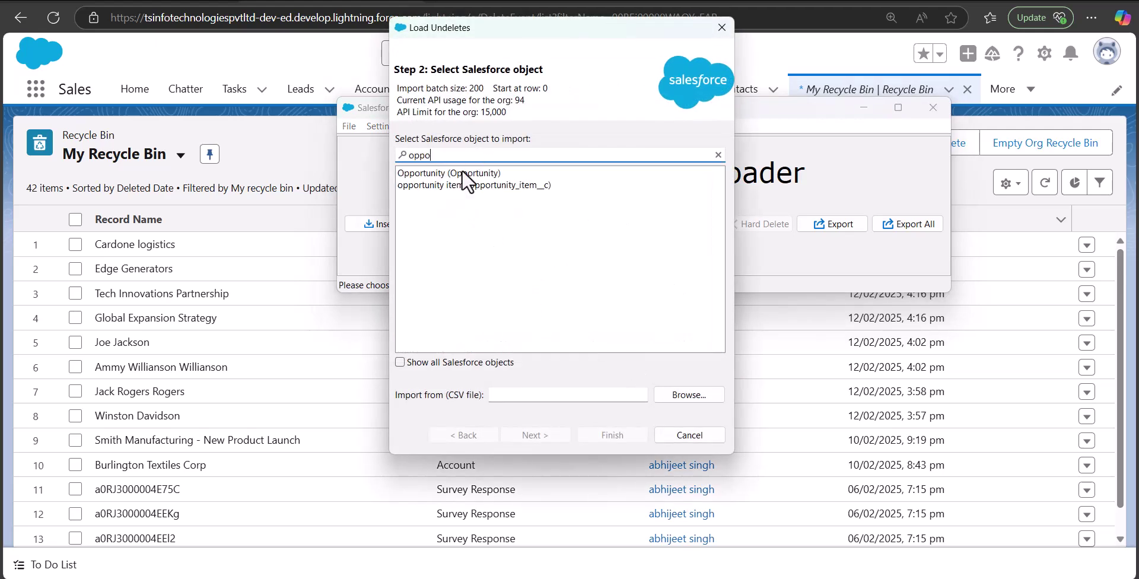
{"action": "left_click", "coordinate": [415, 174]}
{"action": "left_click", "coordinate": [675, 395]}
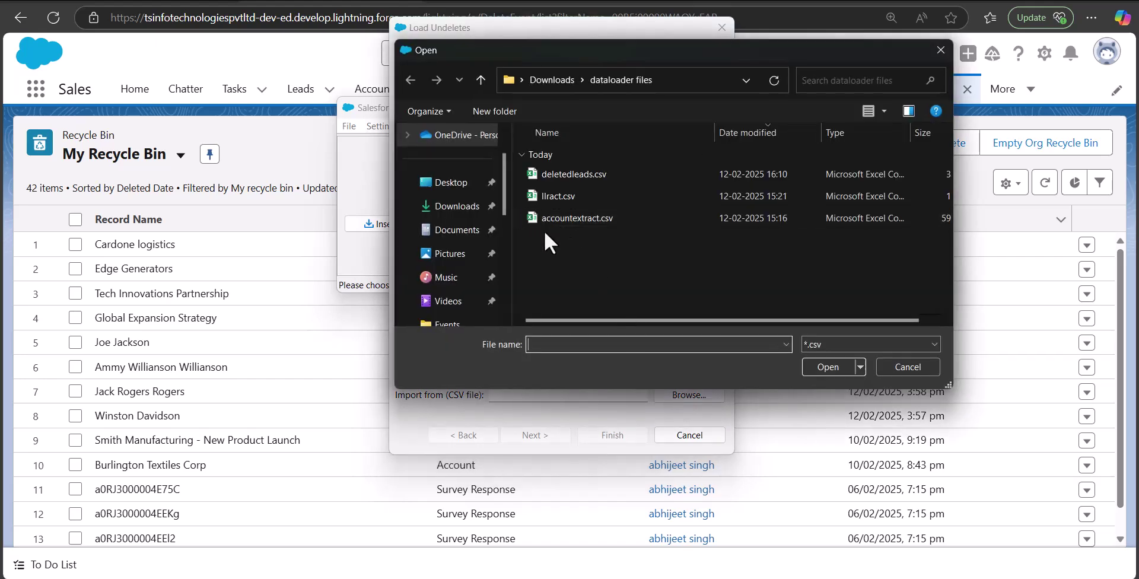
{"action": "left_click", "coordinate": [653, 174]}
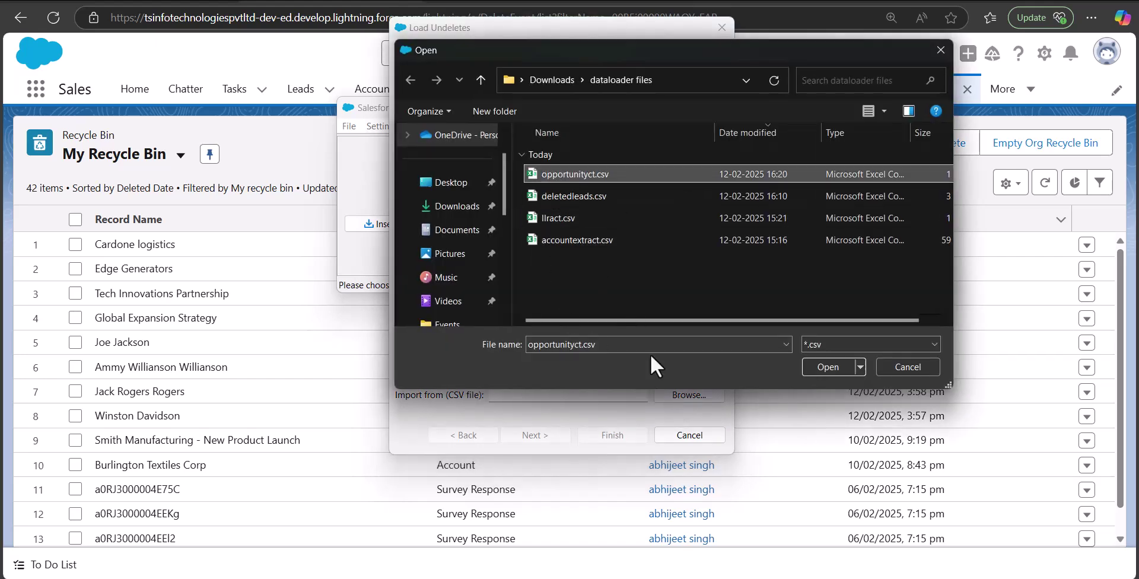
{"action": "left_click", "coordinate": [836, 372]}
{"action": "left_click", "coordinate": [532, 435]}
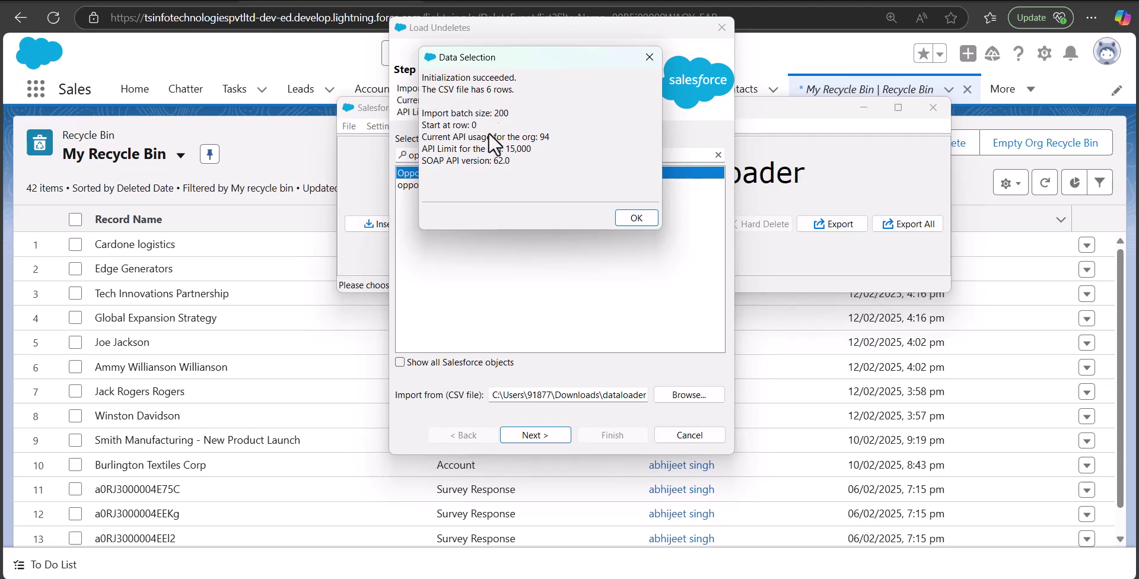
{"action": "left_click", "coordinate": [631, 219]}
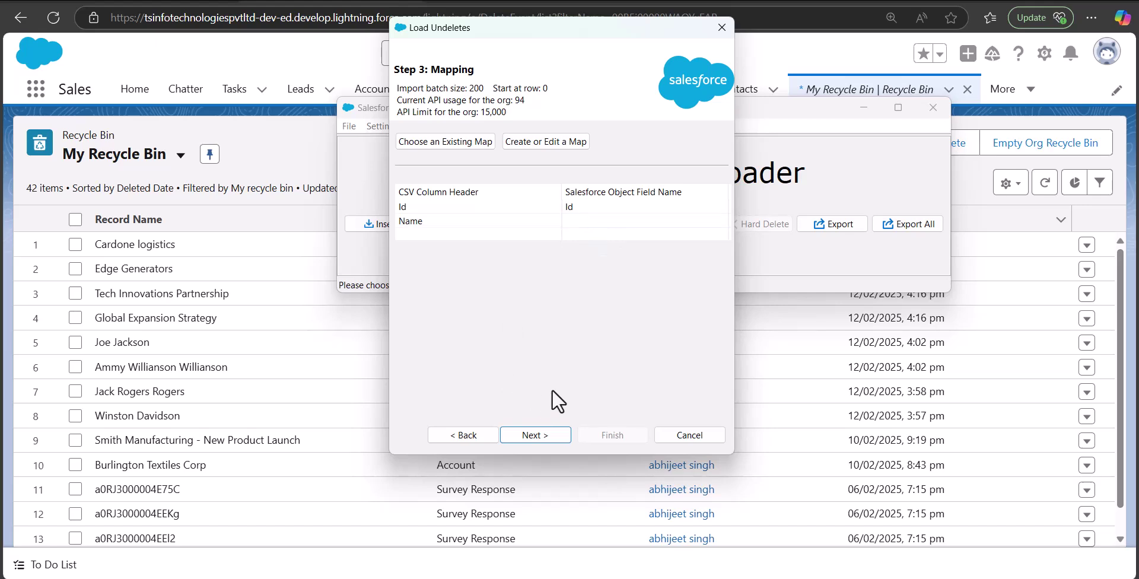
Step: Review the field mapping, accept it as is, and run the undelete of the opportunities
{"action": "left_click_drag", "start_coordinate": [561, 25], "coordinate": [499, 26]}
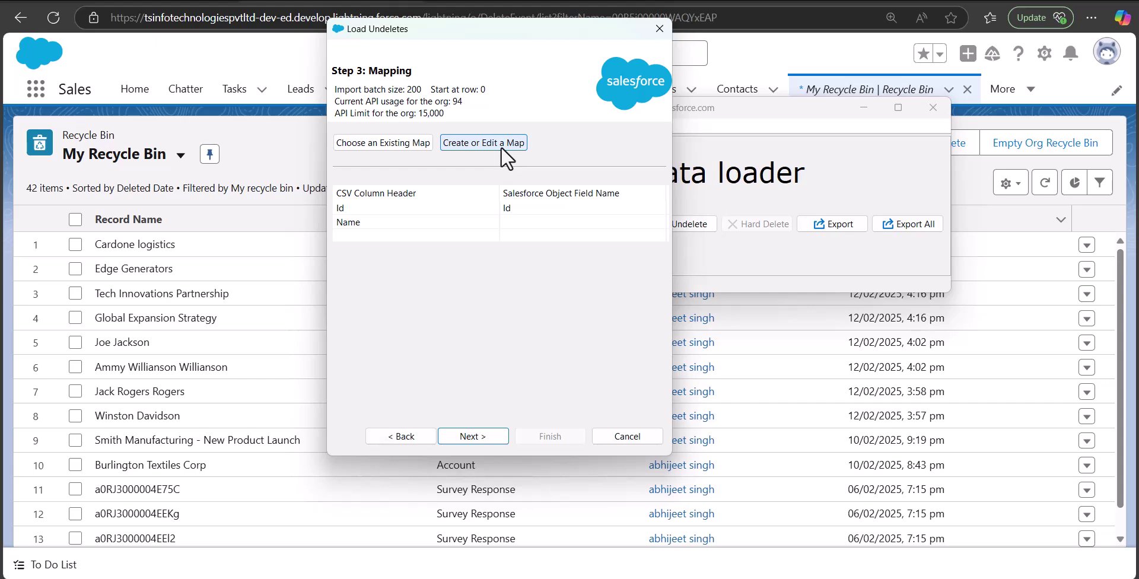
{"action": "left_click", "coordinate": [501, 148]}
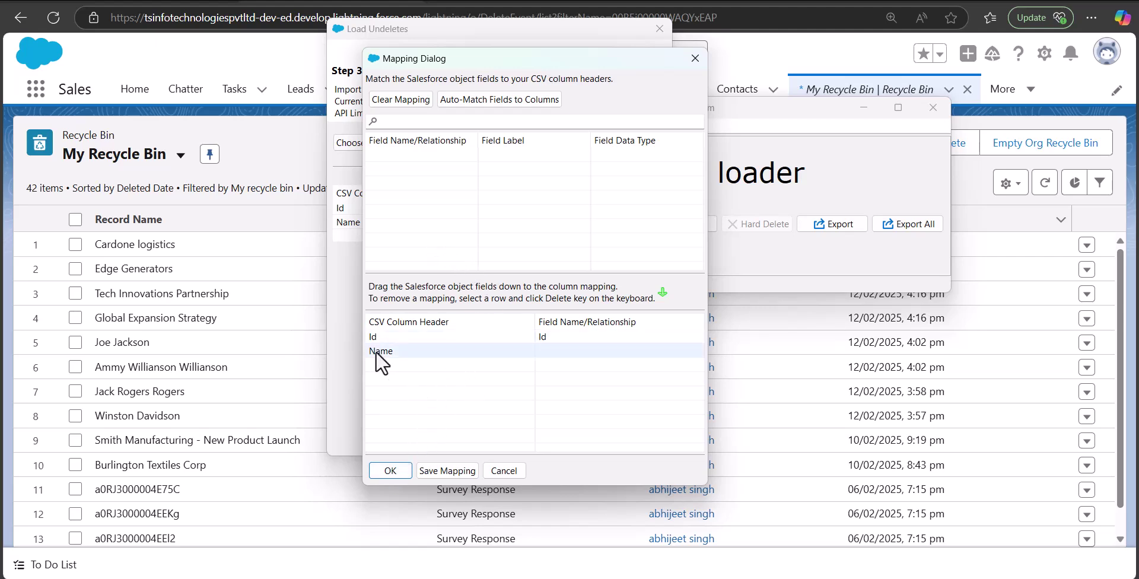
{"action": "left_click", "coordinate": [396, 470]}
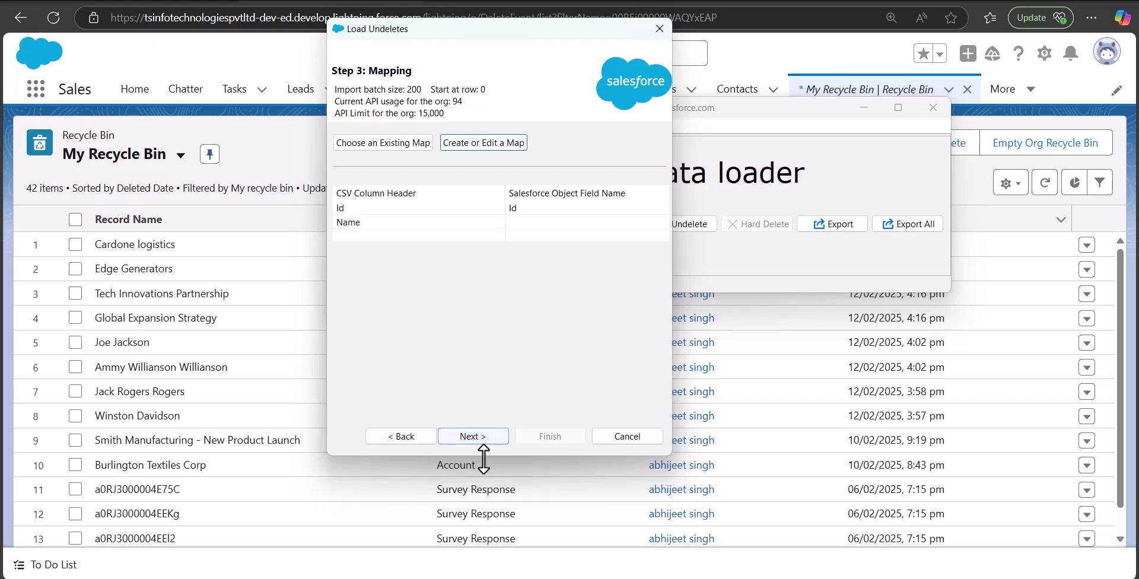
{"action": "left_click", "coordinate": [474, 437]}
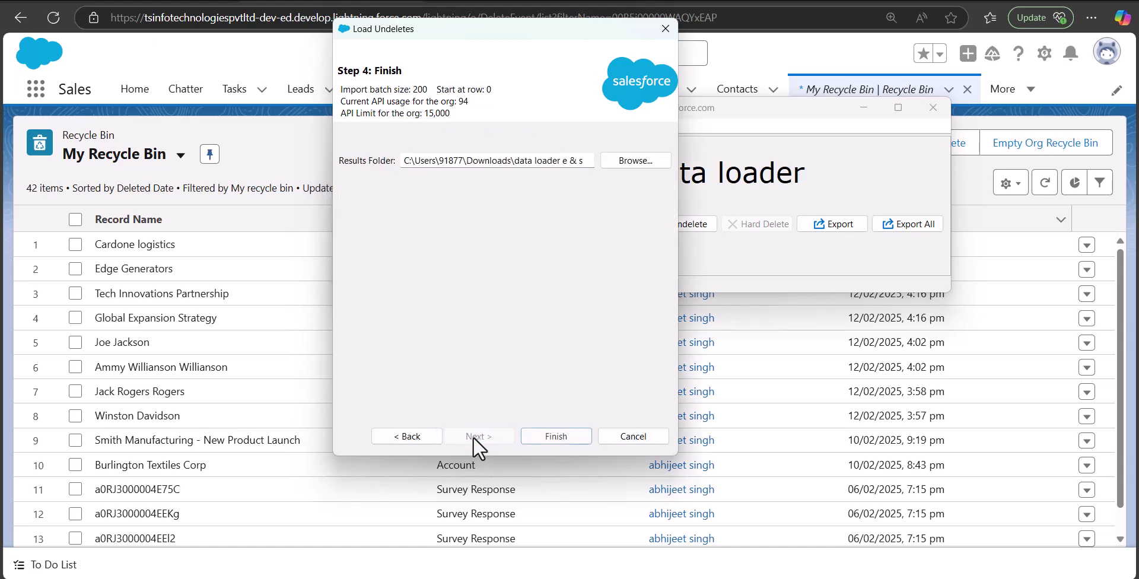
{"action": "left_click", "coordinate": [572, 436]}
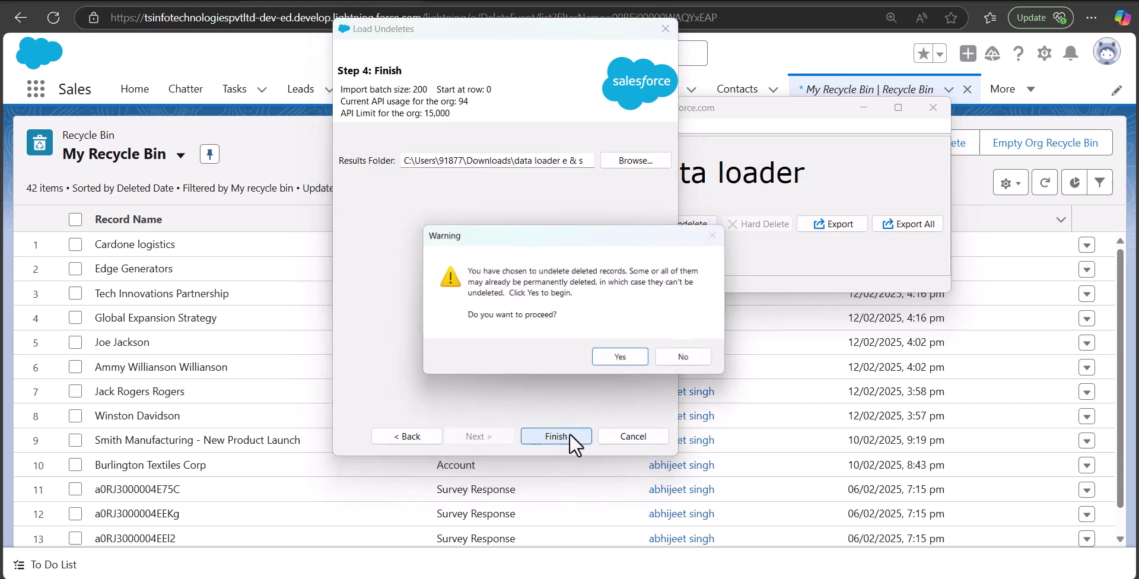
{"action": "left_click", "coordinate": [623, 359]}
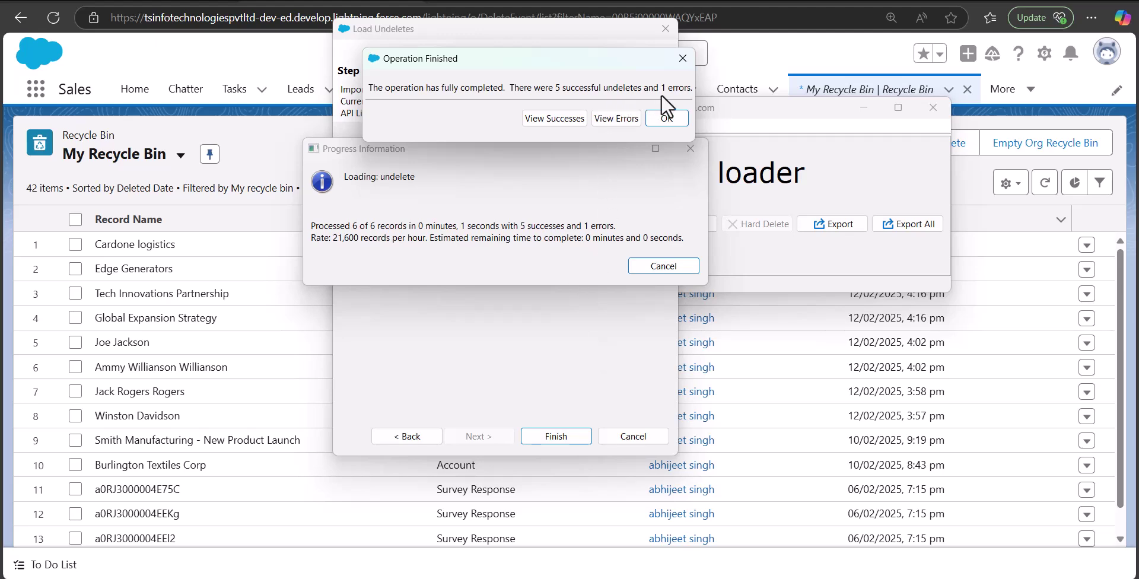
Step: View the undelete's error file and success file to check each opportunity's result
{"action": "left_click", "coordinate": [625, 120]}
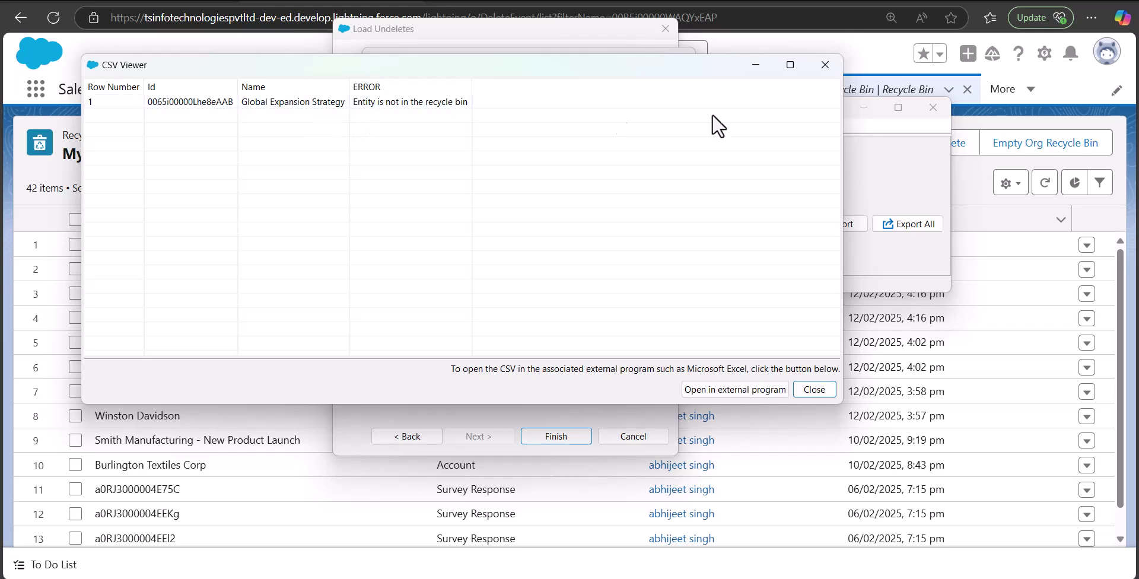
{"action": "left_click", "coordinate": [826, 65]}
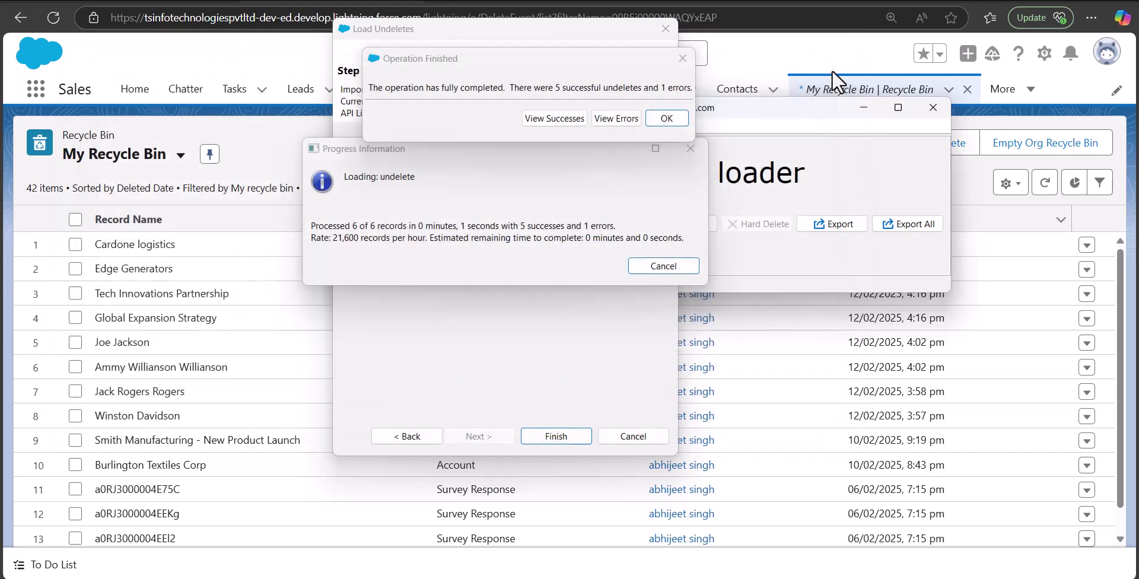
{"action": "left_click", "coordinate": [565, 122]}
{"action": "left_click_drag", "start_coordinate": [449, 196], "coordinate": [817, 196]}
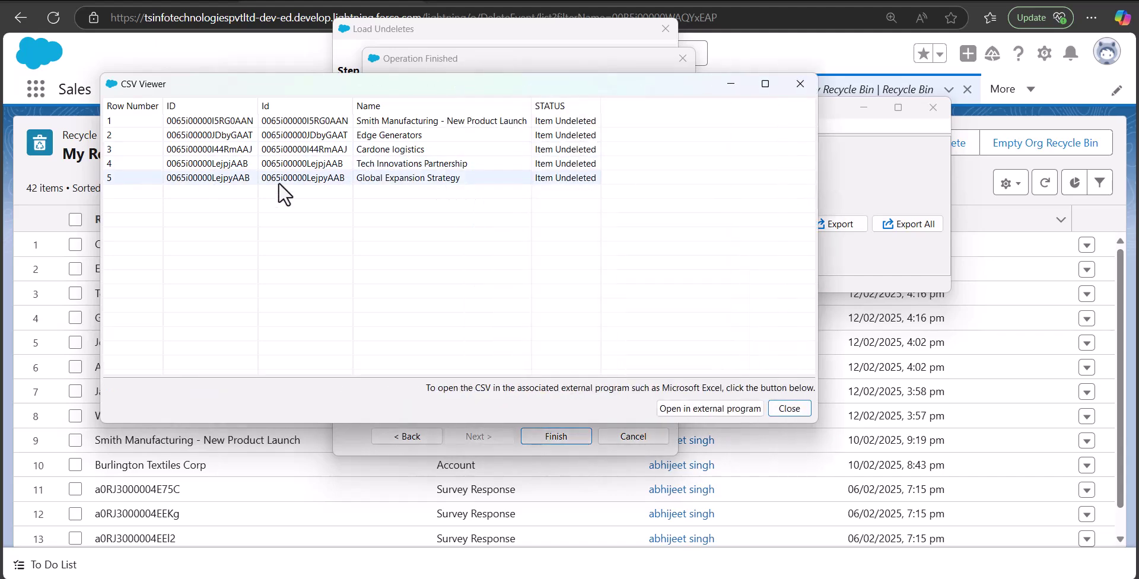
{"action": "left_click_drag", "start_coordinate": [516, 87], "coordinate": [754, 172]}
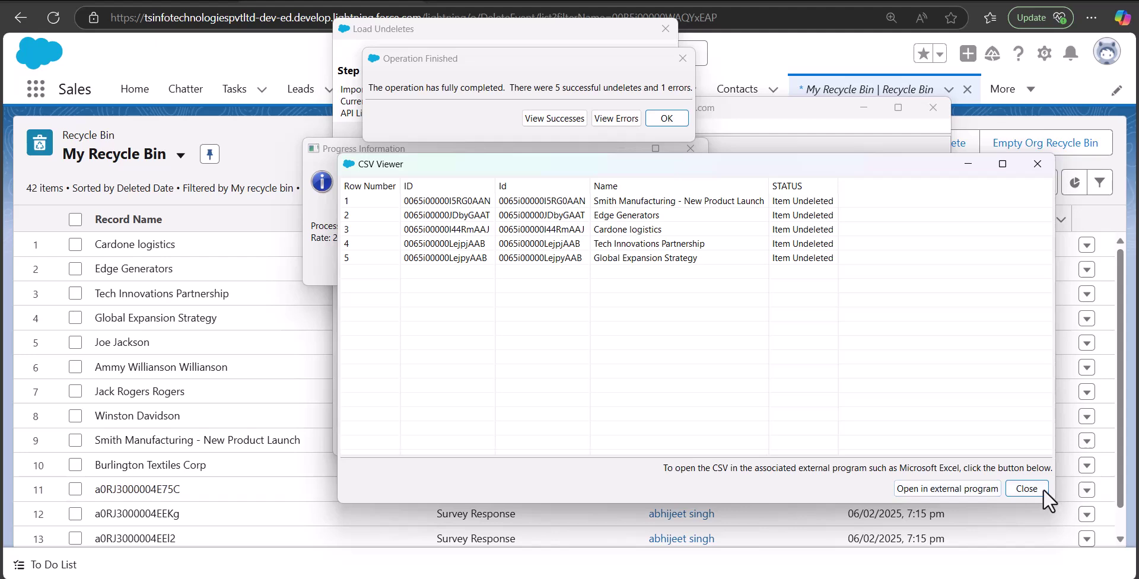
{"action": "left_click", "coordinate": [1026, 489]}
Step: Switch to Salesforce and refresh My Recycle Bin to check the undeleted opportunities
{"action": "left_click", "coordinate": [194, 268]}
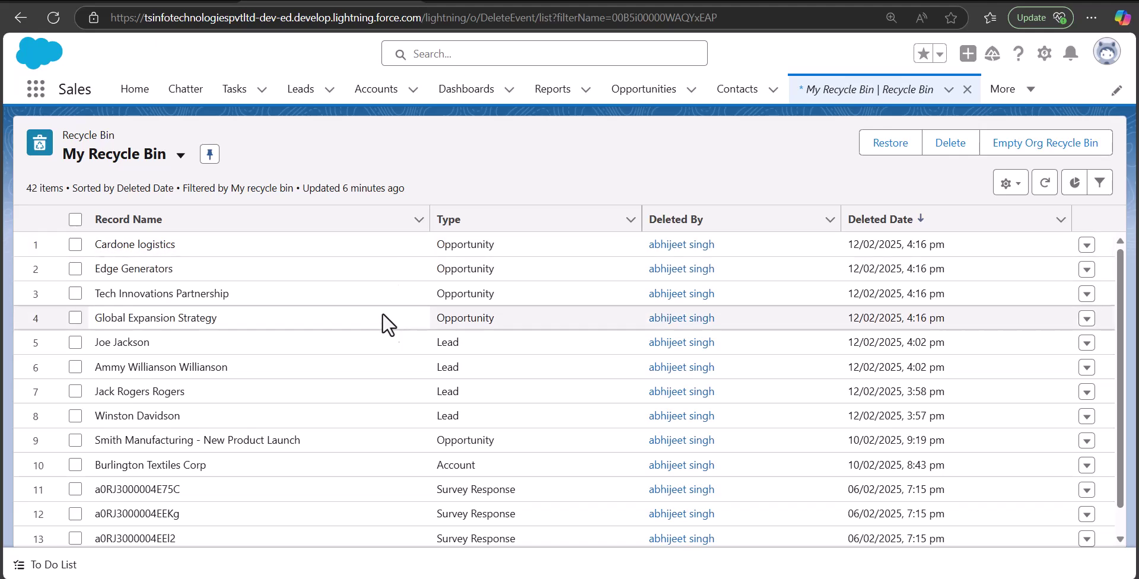
{"action": "key", "text": "F5"}
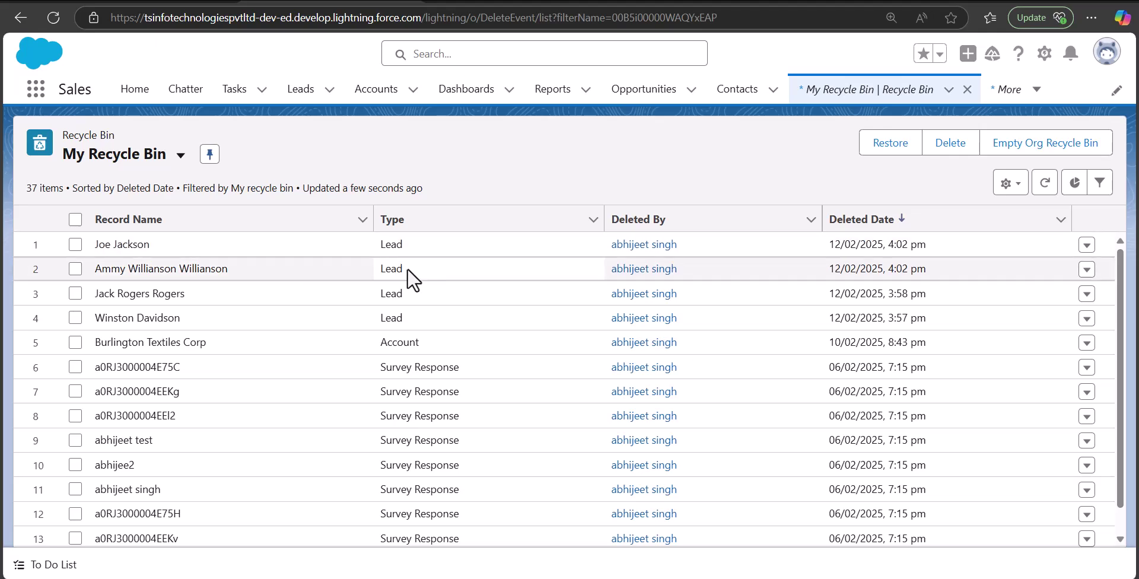
Step: Switch to Workbench, agree to the terms of service, and log in with Salesforce for the Production environment
{"action": "left_click", "coordinate": [663, 105]}
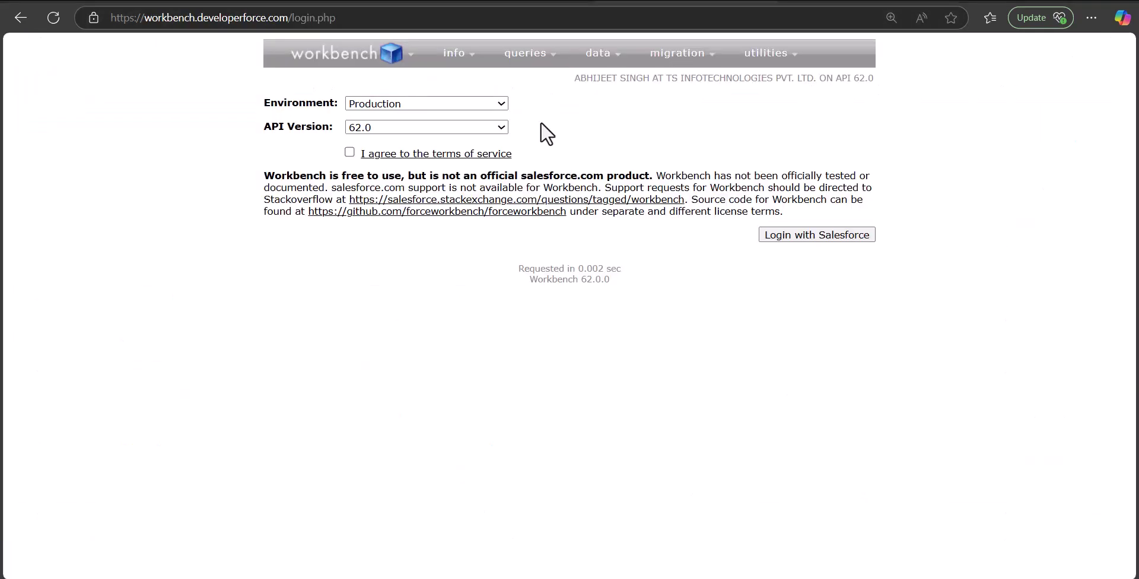
{"action": "mouse_move", "coordinate": [332, 55]}
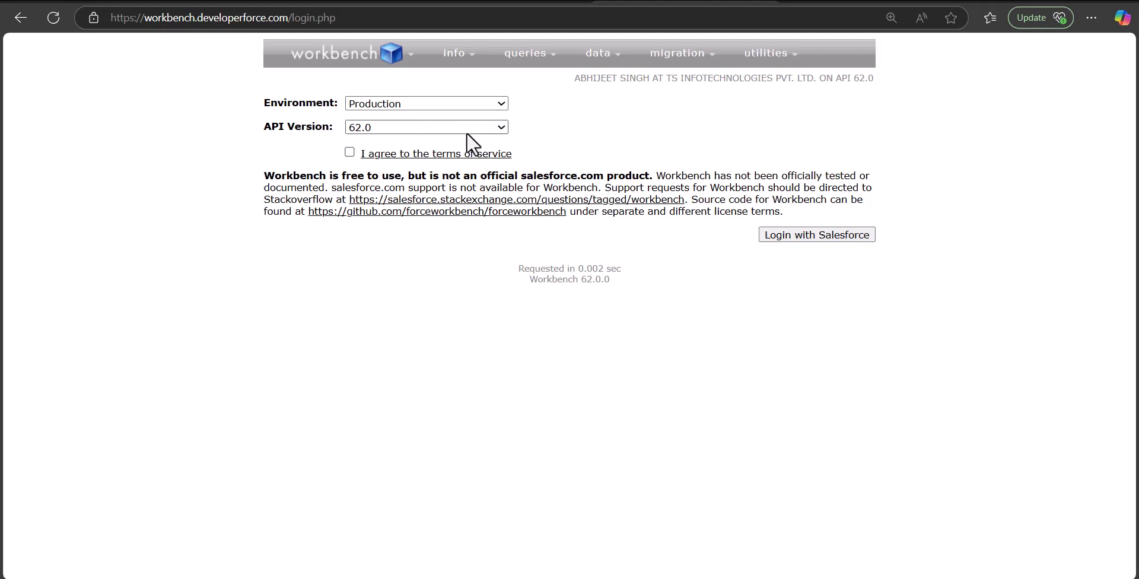
{"action": "left_click", "coordinate": [350, 153]}
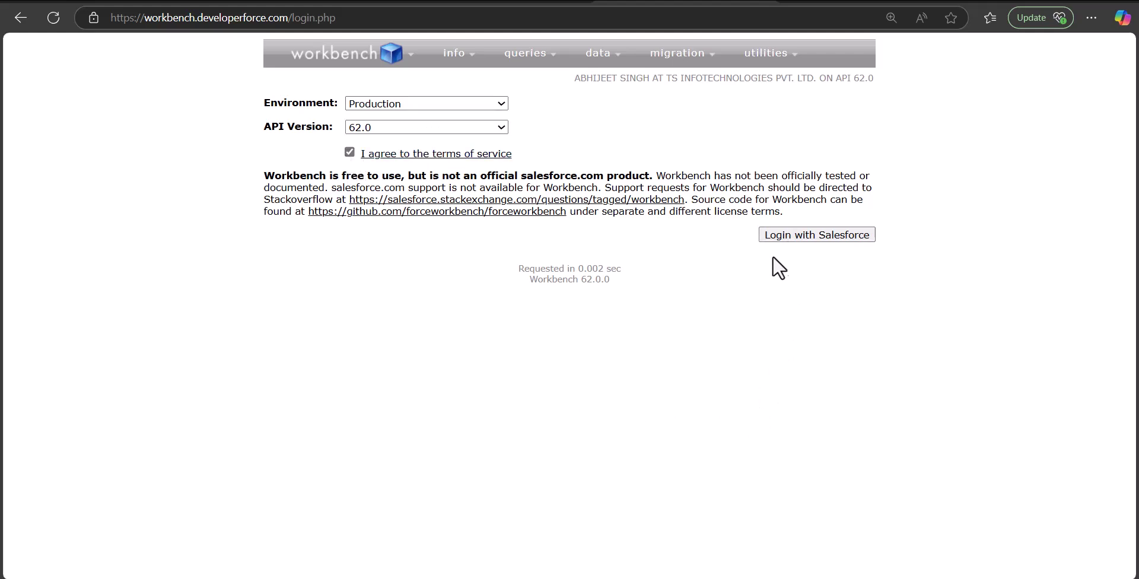
{"action": "left_click", "coordinate": [798, 238]}
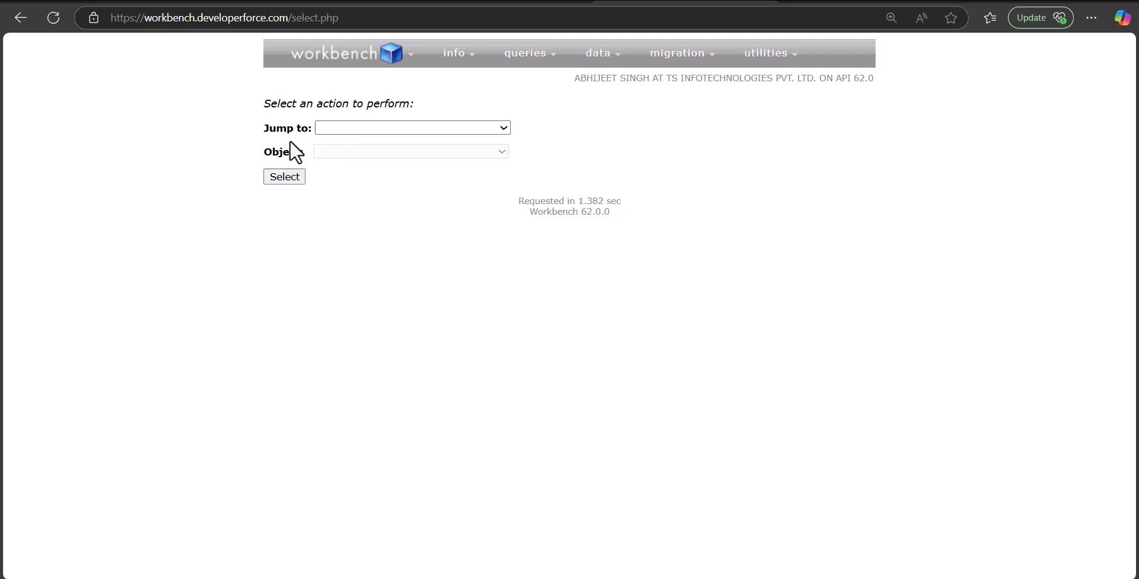
Step: Open the SOQL Query page in Workbench for the Lead object
{"action": "left_click", "coordinate": [385, 129]}
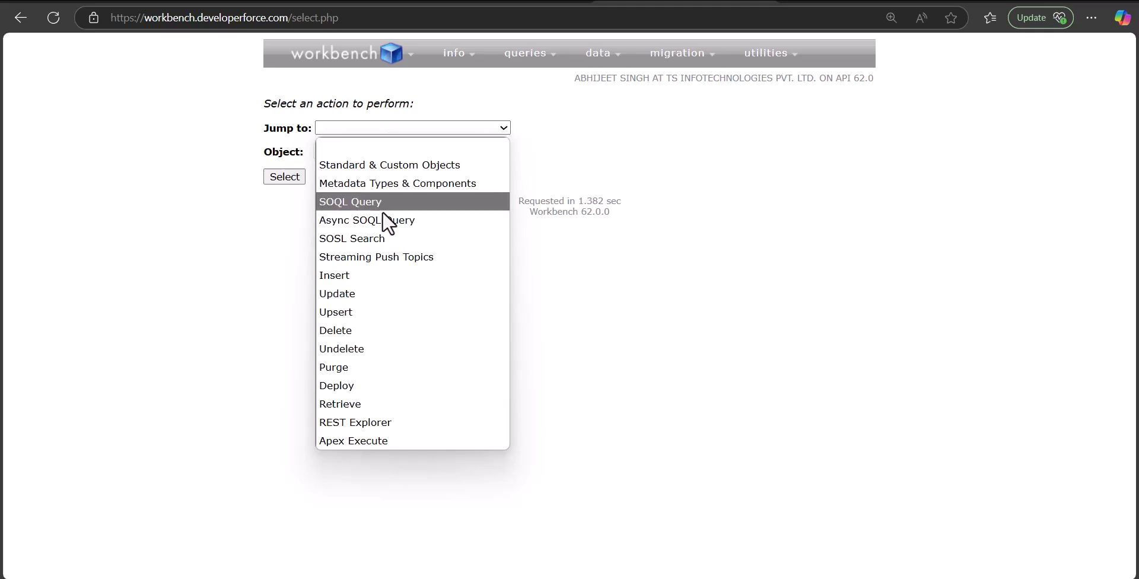
{"action": "left_click", "coordinate": [376, 207]}
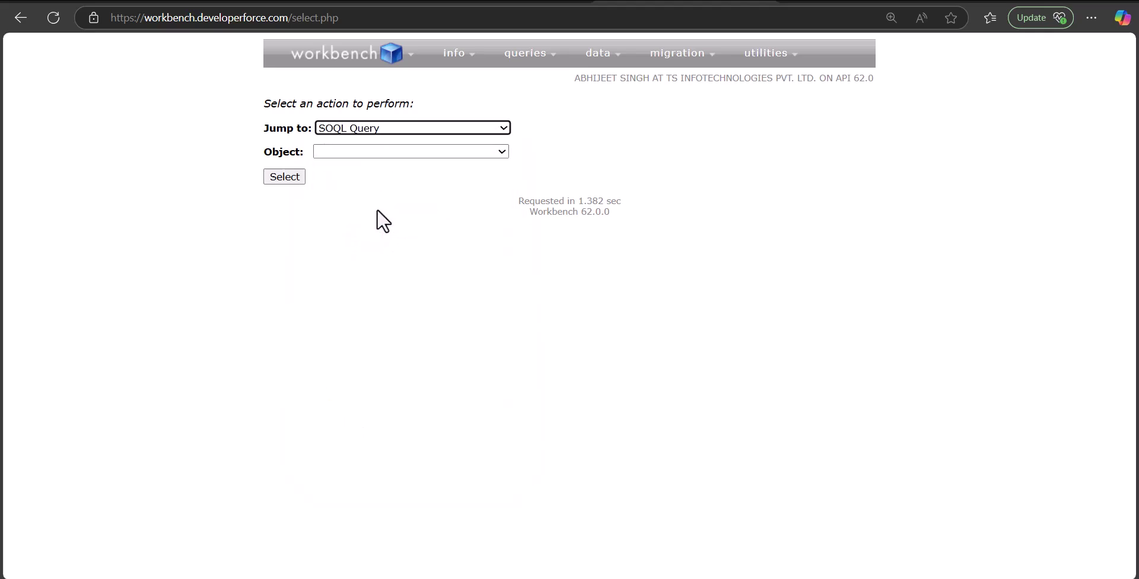
{"action": "left_click", "coordinate": [401, 153]}
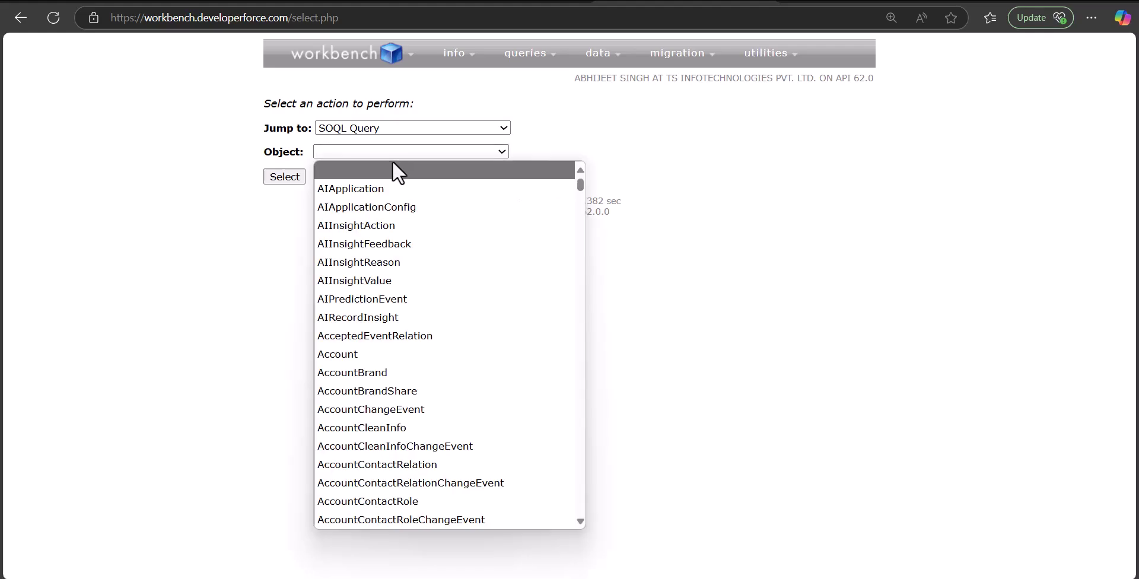
{"action": "type", "text": "lead"}
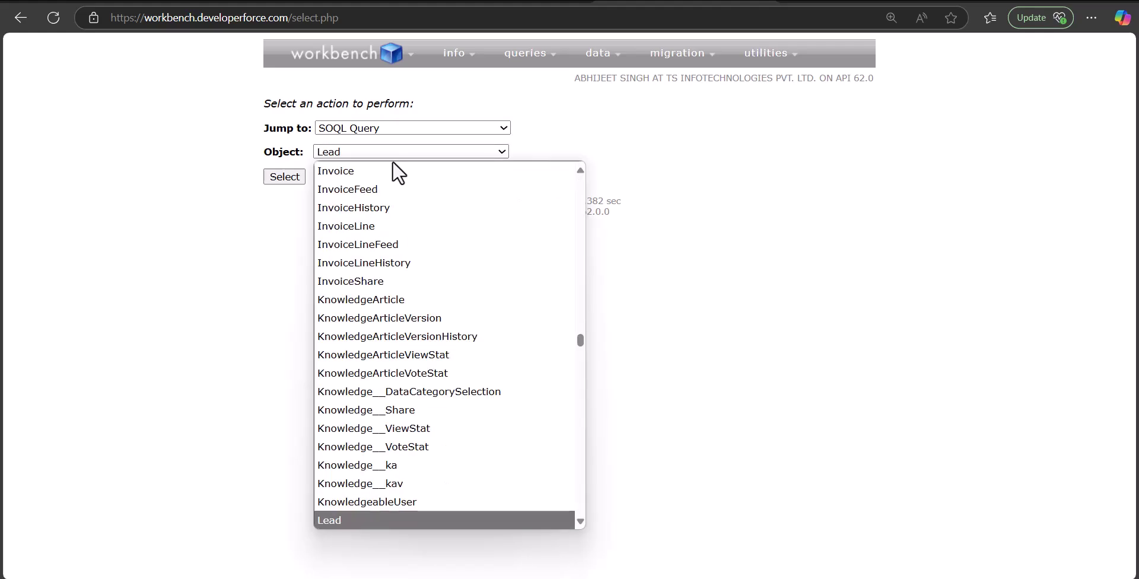
{"action": "left_click", "coordinate": [329, 520]}
{"action": "left_click", "coordinate": [283, 178]}
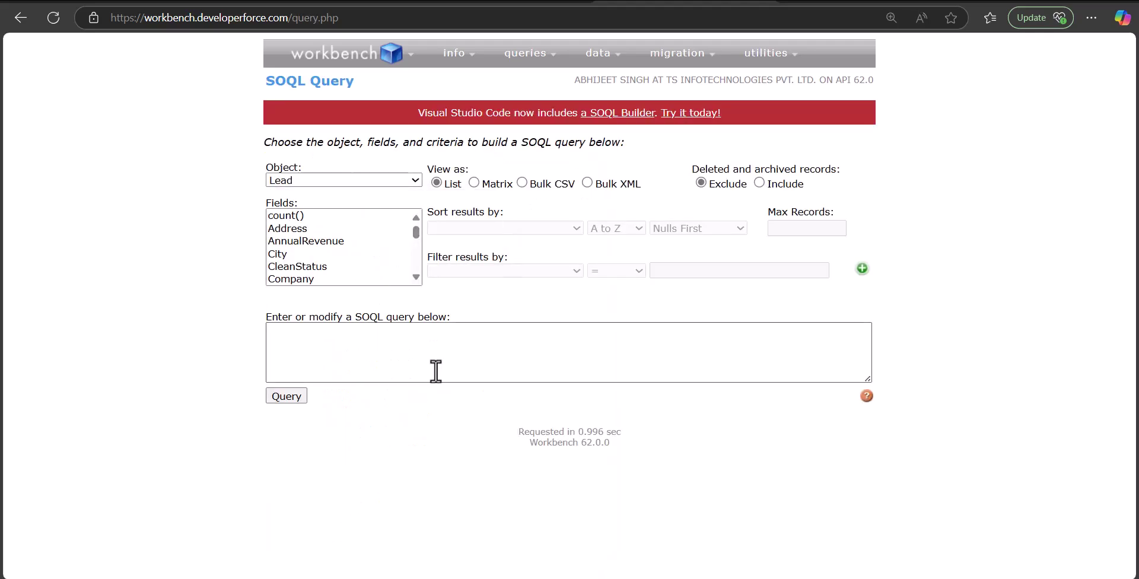
Step: Enter the SOQL query SELECT ID, NAME FROM LEADS WHERE DELETED = TRUE
{"action": "left_click", "coordinate": [394, 348]}
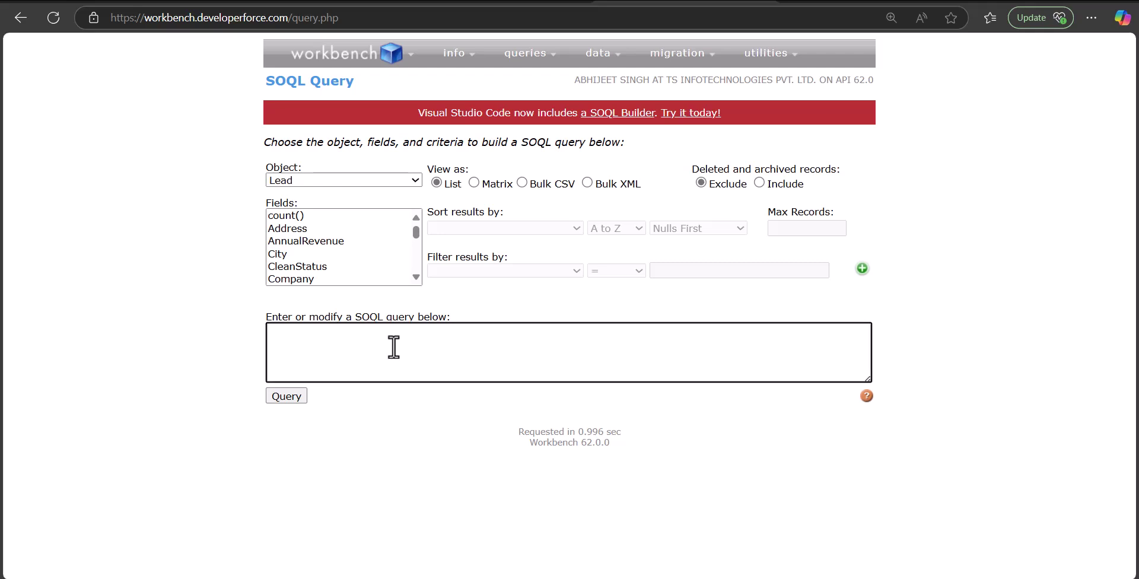
{"action": "key", "text": "BackSpace"}
{"action": "type", "text": "SELETS"}
{"action": "key", "text": "BackSpace"}
{"action": "key", "text": "BackSpace"}
{"action": "type", "text": "CT ID , NAME FROM LEADS"}
{"action": "key", "text": "Tab"}
{"action": "type", "text": "DEL"}
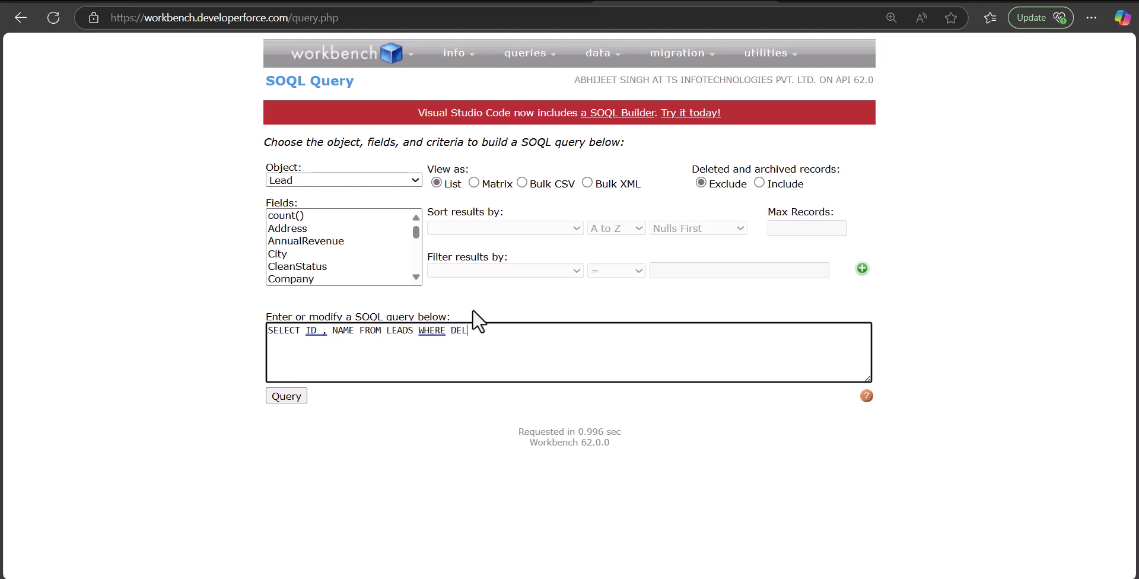
{"action": "type", "text": "ETED = TRUE"}
{"action": "right_click", "coordinate": [312, 335]}
{"action": "left_click", "coordinate": [332, 346]}
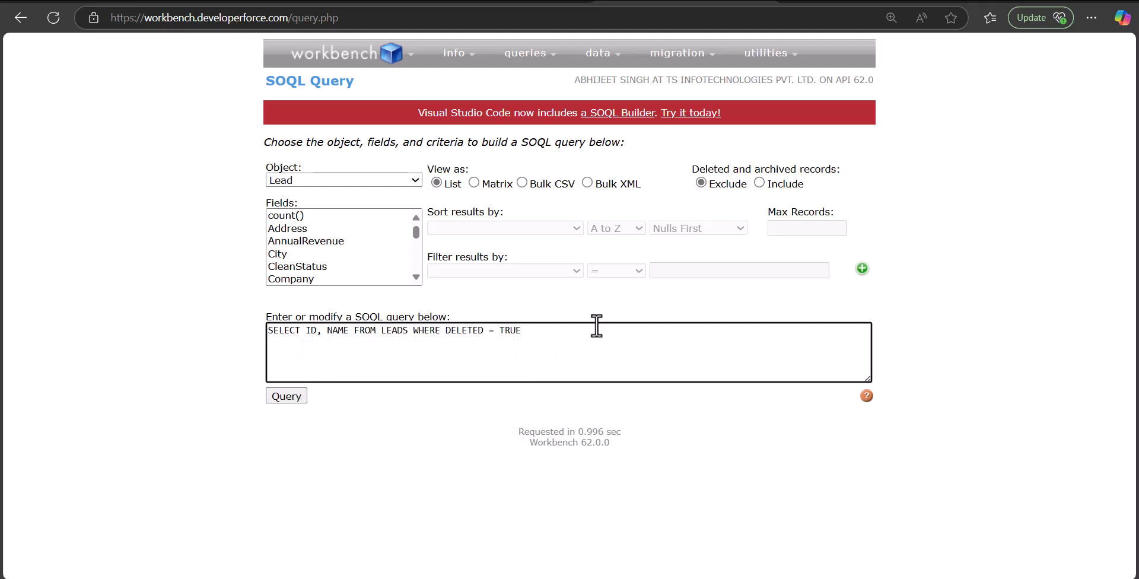
Step: Include deleted and archived records and run the query
{"action": "left_click", "coordinate": [759, 183]}
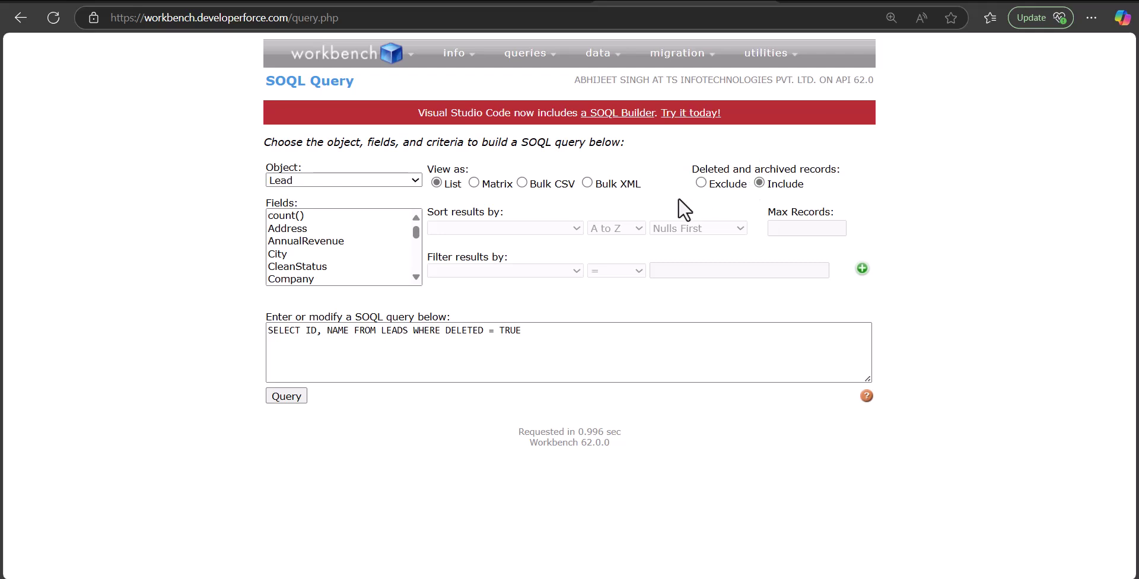
{"action": "left_click", "coordinate": [286, 395]}
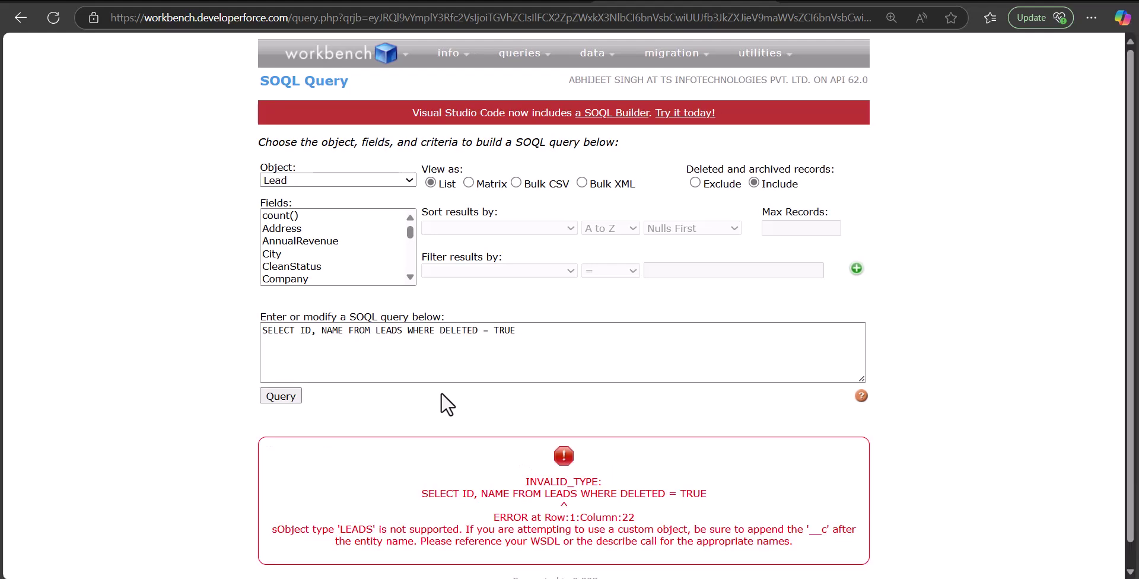
Step: Correct the query to SELECT ID, NAME FROM LEAD WHERE IsDeleted= TRUE and run it again
{"action": "left_click", "coordinate": [404, 335]}
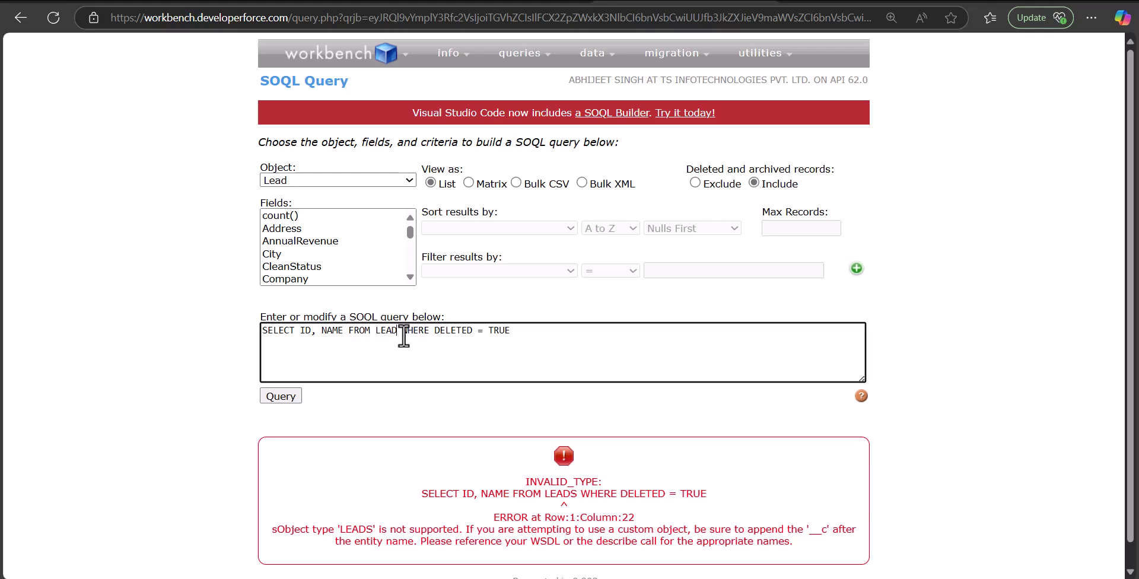
{"action": "key", "text": "alt+Left"}
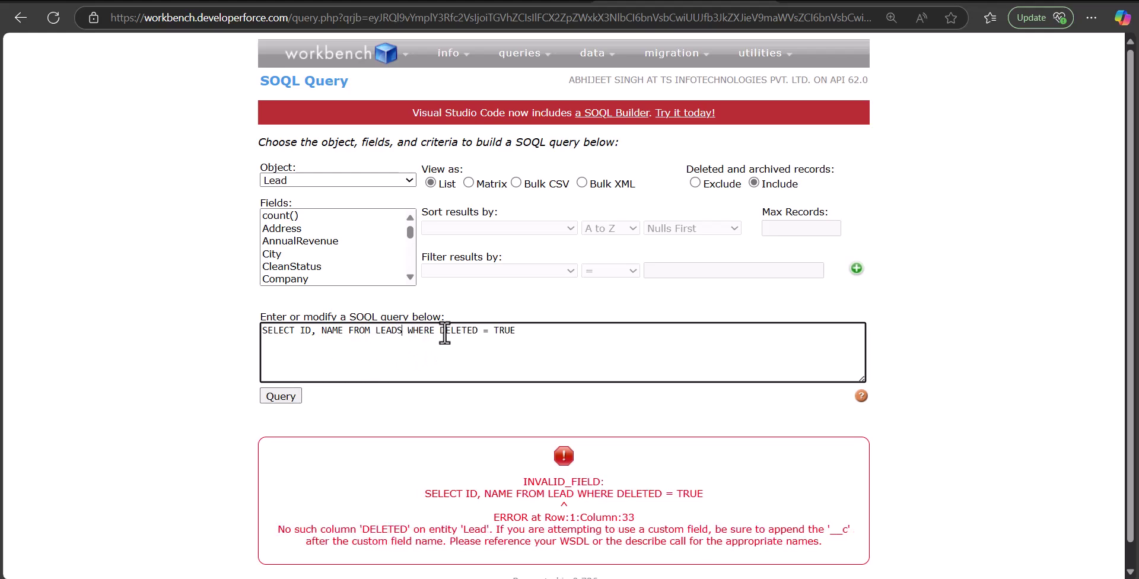
{"action": "mouse_move", "coordinate": [440, 331]}
{"action": "left_mouse_down"}
{"action": "mouse_move", "coordinate": [474, 331]}
{"action": "mouse_move", "coordinate": [438, 334]}
{"action": "left_mouse_up"}
{"action": "type", "text": "iI"}
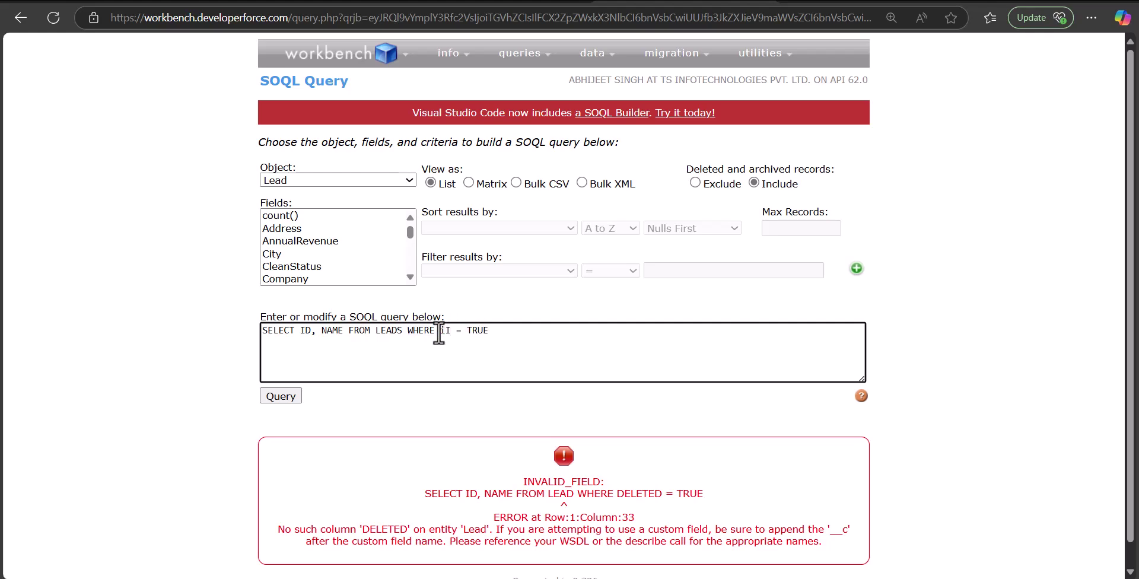
{"action": "key", "text": "BackSpace"}
{"action": "key", "text": "BackSpace"}
{"action": "type", "text": "sDeleted"}
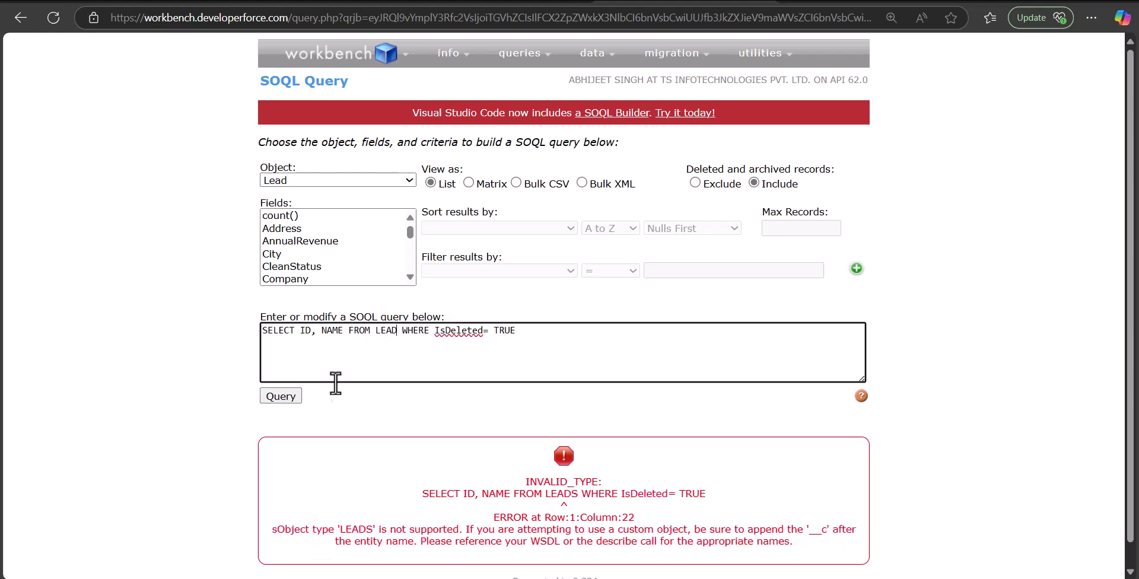
{"action": "left_click", "coordinate": [291, 394]}
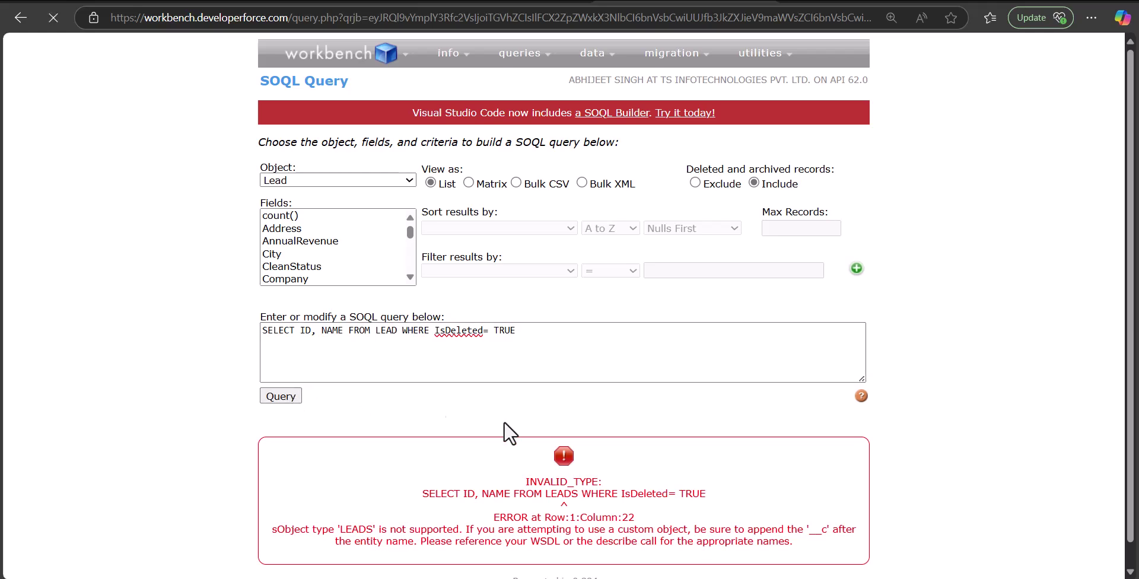
{"action": "scroll", "coordinate": [542, 432], "scroll_direction": "down", "scroll_amount": 1}
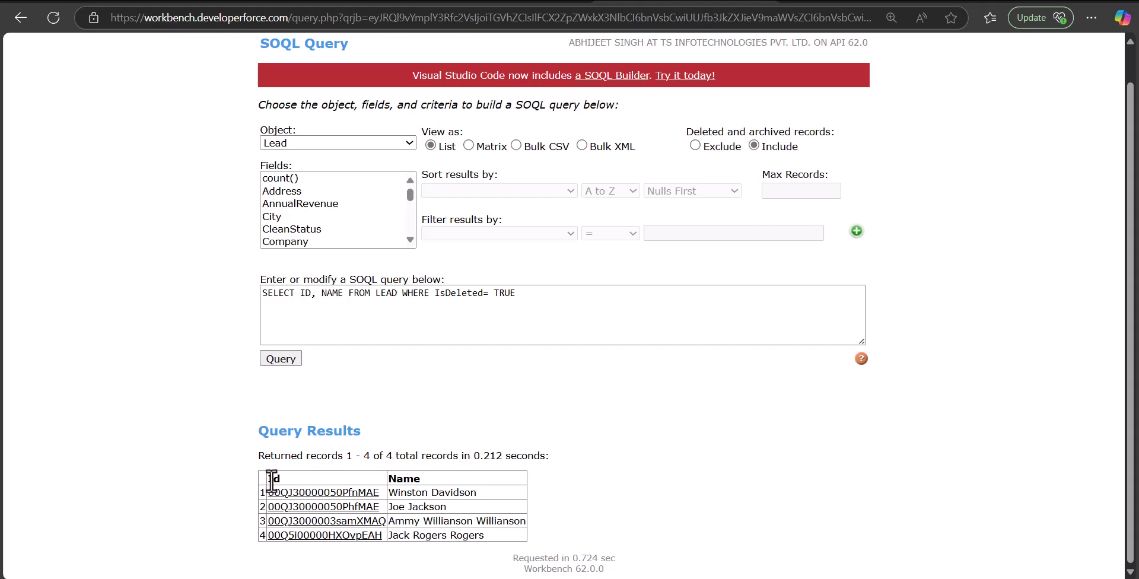
Step: Copy the Id and Name query results table into a new blank Excel workbook, starting at cell A1
{"action": "left_click_drag", "start_coordinate": [268, 482], "coordinate": [776, 469]}
{"action": "key", "text": "ctrl+c"}
{"action": "mouse_move", "coordinate": [761, 578]}
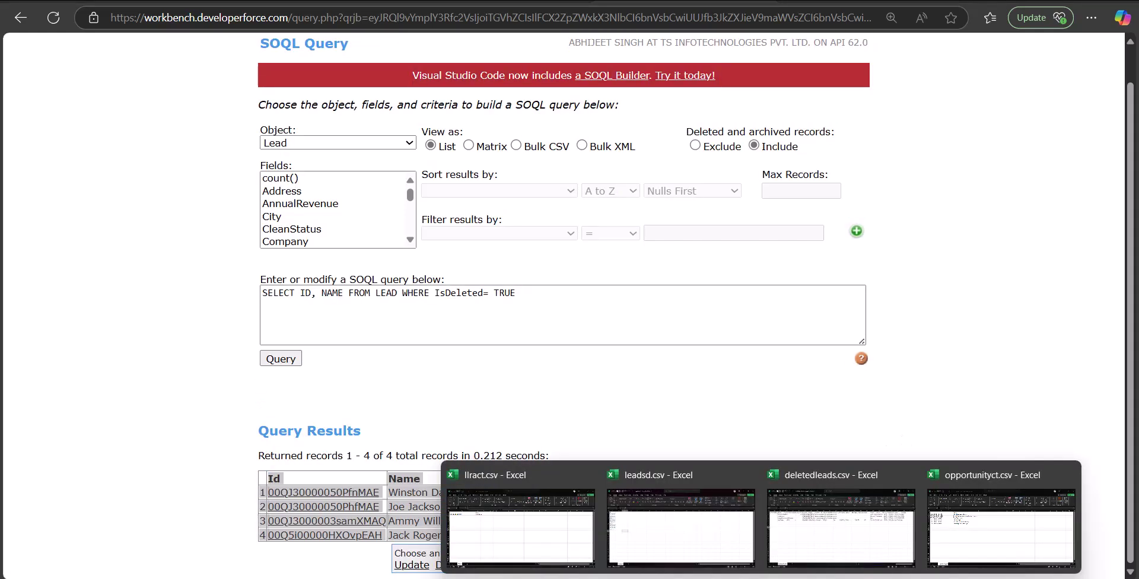
{"action": "left_click", "coordinate": [558, 548]}
{"action": "left_click", "coordinate": [332, 216], "text": "shift"}
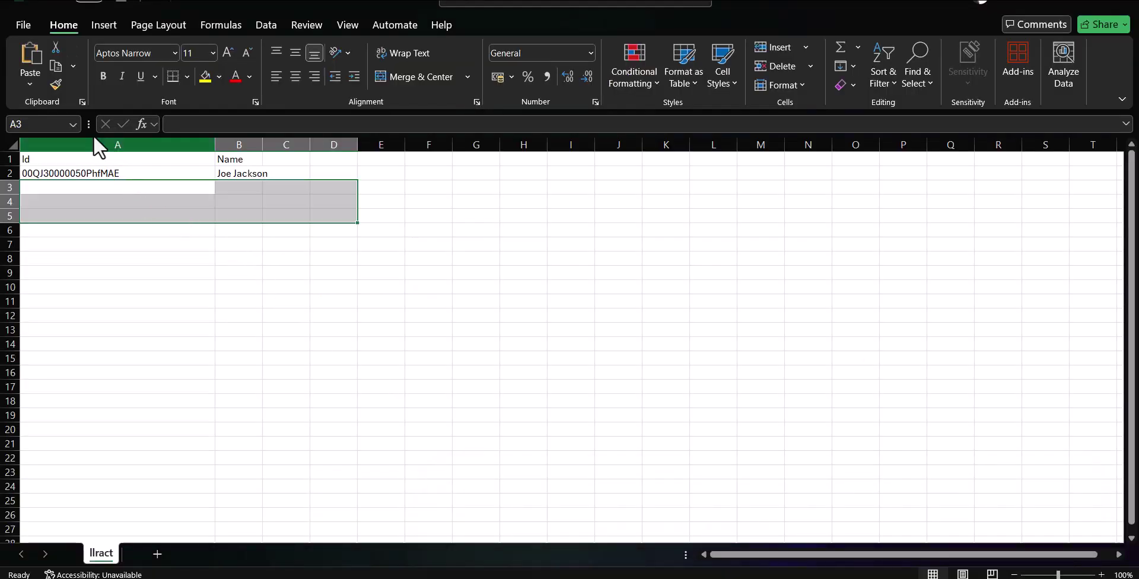
{"action": "left_click", "coordinate": [33, 23]}
{"action": "key", "text": "ctrl+n"}
{"action": "left_click_drag", "start_coordinate": [56, 161], "coordinate": [107, 257]}
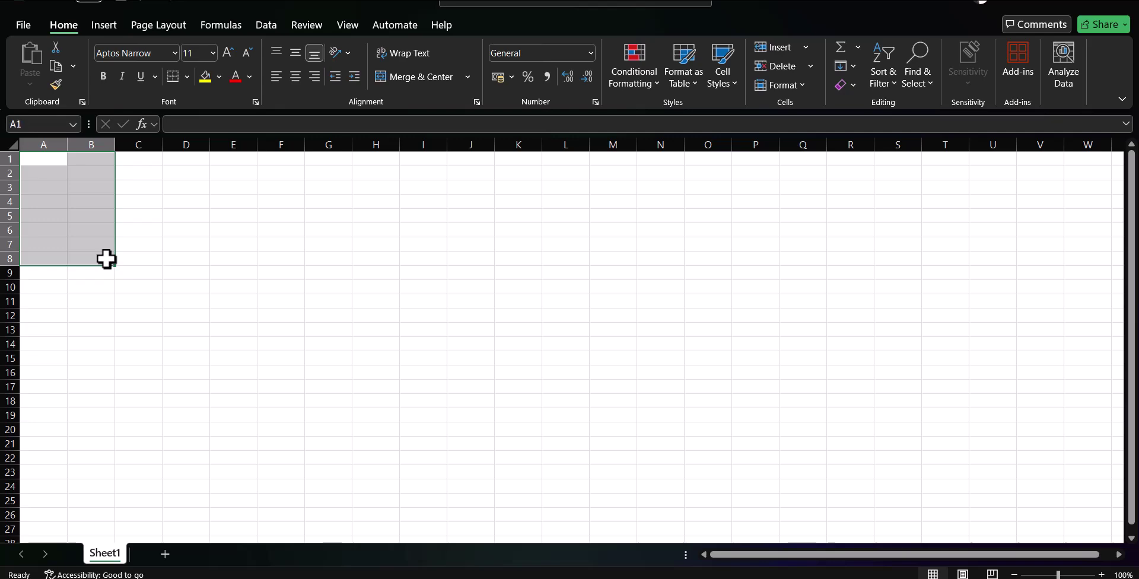
{"action": "key", "text": "ctrl+v"}
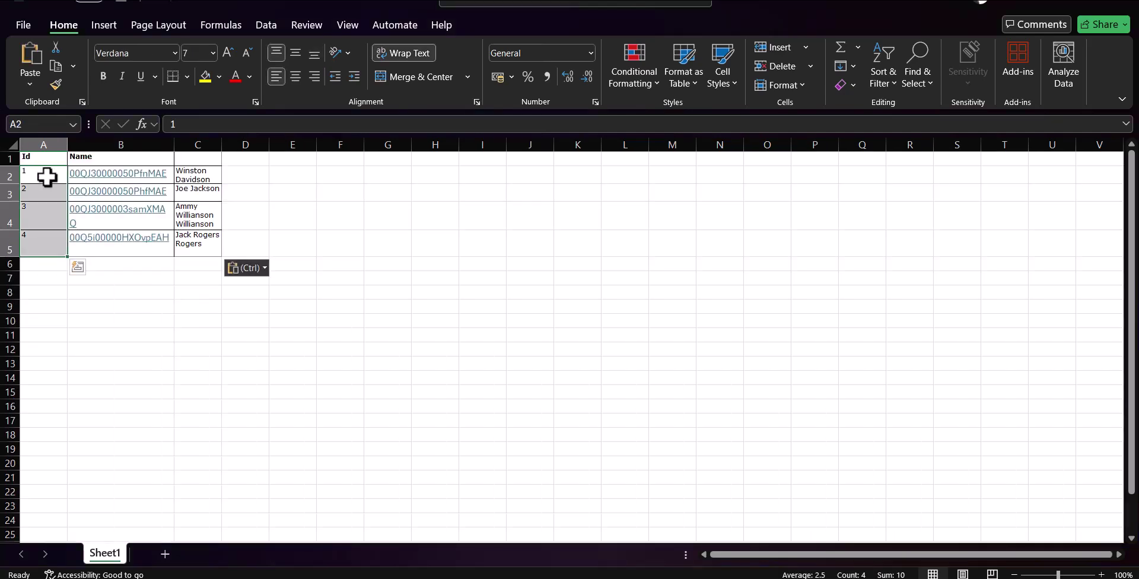
Step: Delete the row-number cells A2:A5, shifting the remaining cells left so Ids and names align with their headers
{"action": "right_click", "coordinate": [47, 176]}
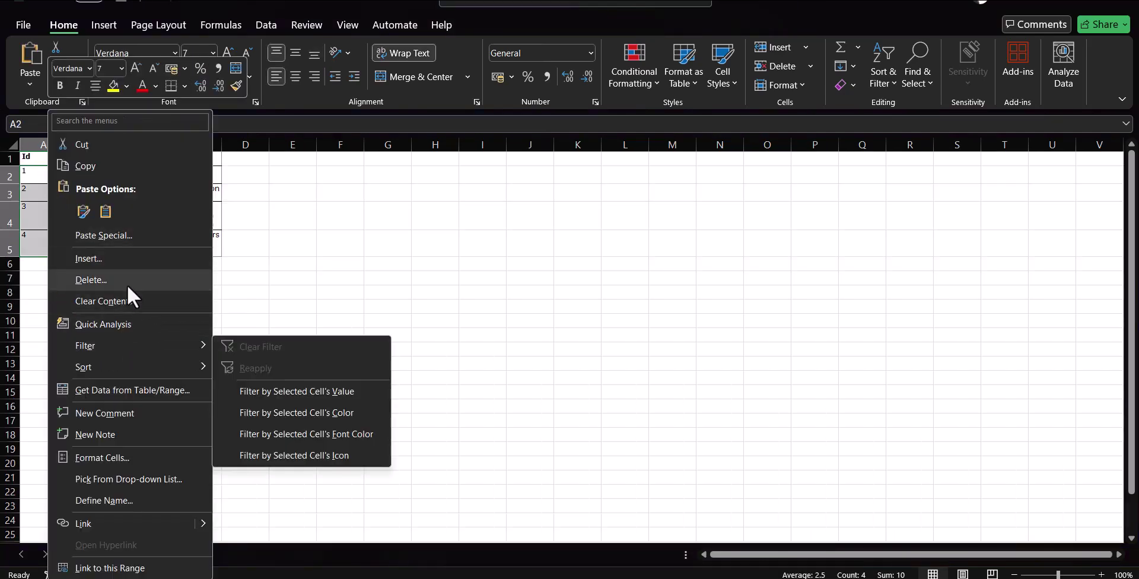
{"action": "left_click", "coordinate": [128, 287]}
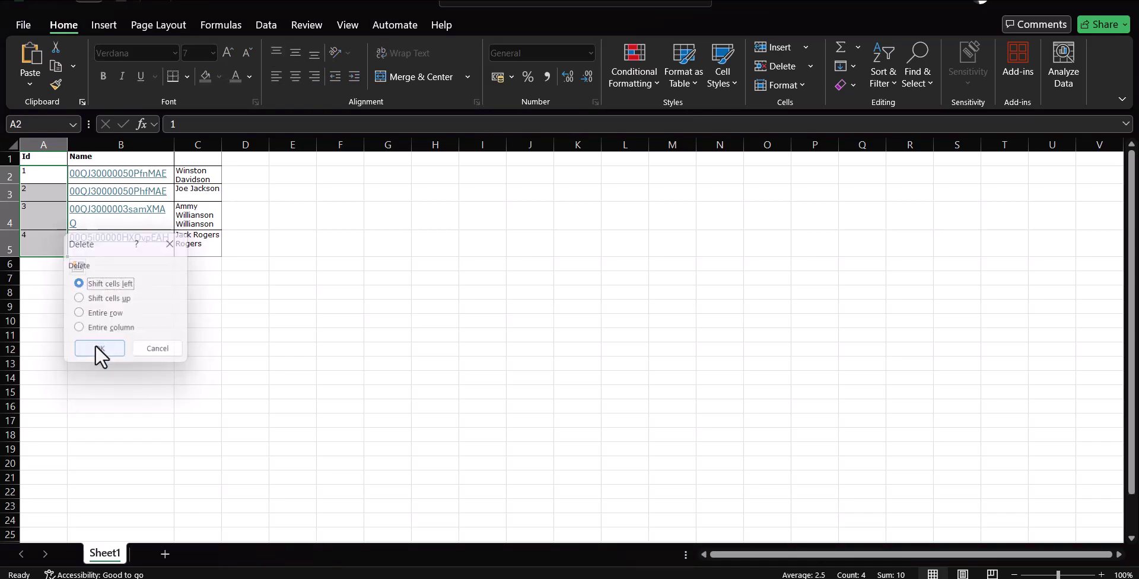
{"action": "left_click", "coordinate": [96, 347]}
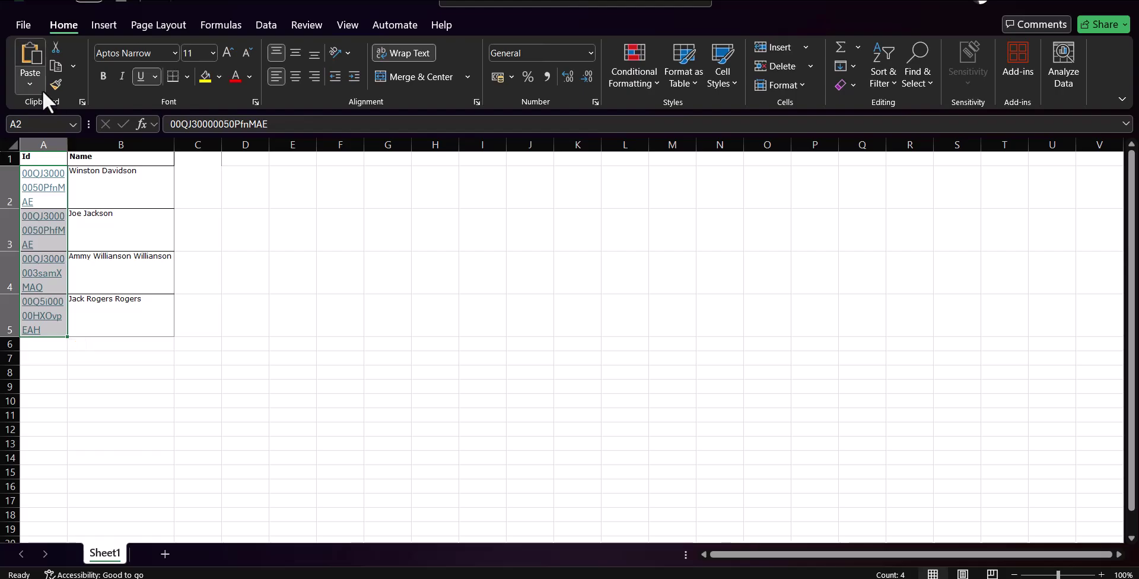
Step: Save the new workbook on this PC as leads2.csv
{"action": "left_click", "coordinate": [29, 29]}
{"action": "left_click", "coordinate": [52, 251]}
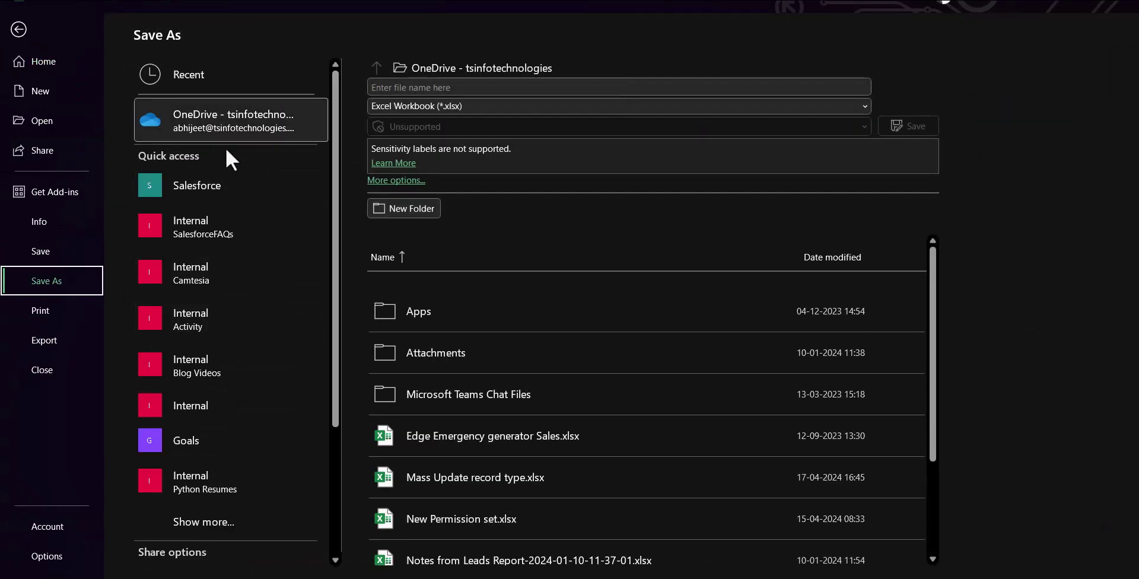
{"action": "scroll", "coordinate": [222, 359], "scroll_direction": "down", "scroll_amount": 3}
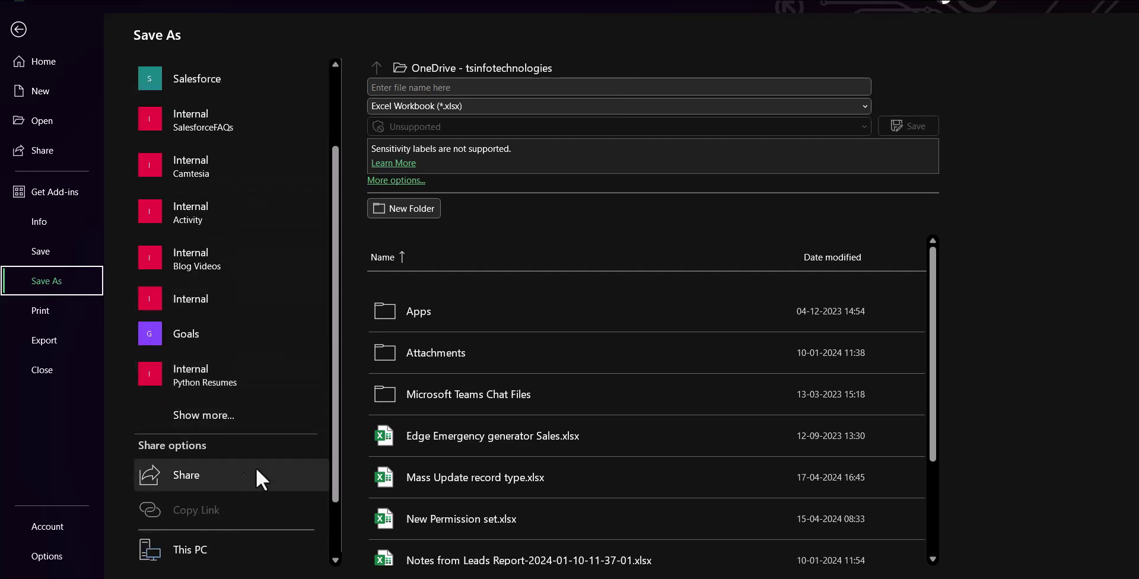
{"action": "left_click", "coordinate": [212, 541]}
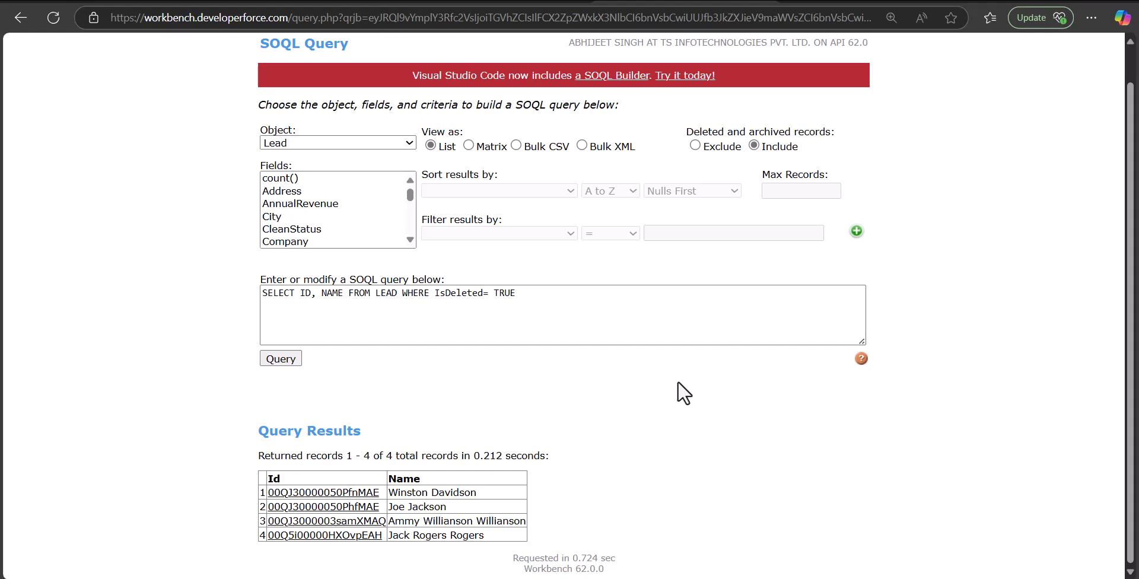
Step: Start an Undelete operation in Workbench and upload leads2.csv as its source file
{"action": "scroll", "coordinate": [677, 385], "scroll_direction": "up", "scroll_amount": 1}
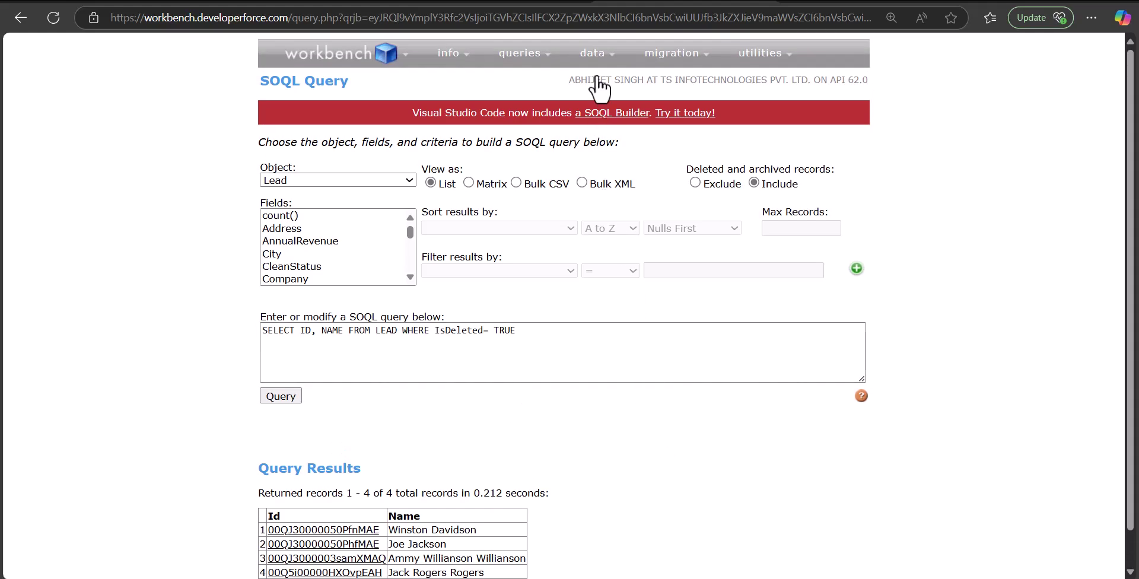
{"action": "mouse_move", "coordinate": [596, 59]}
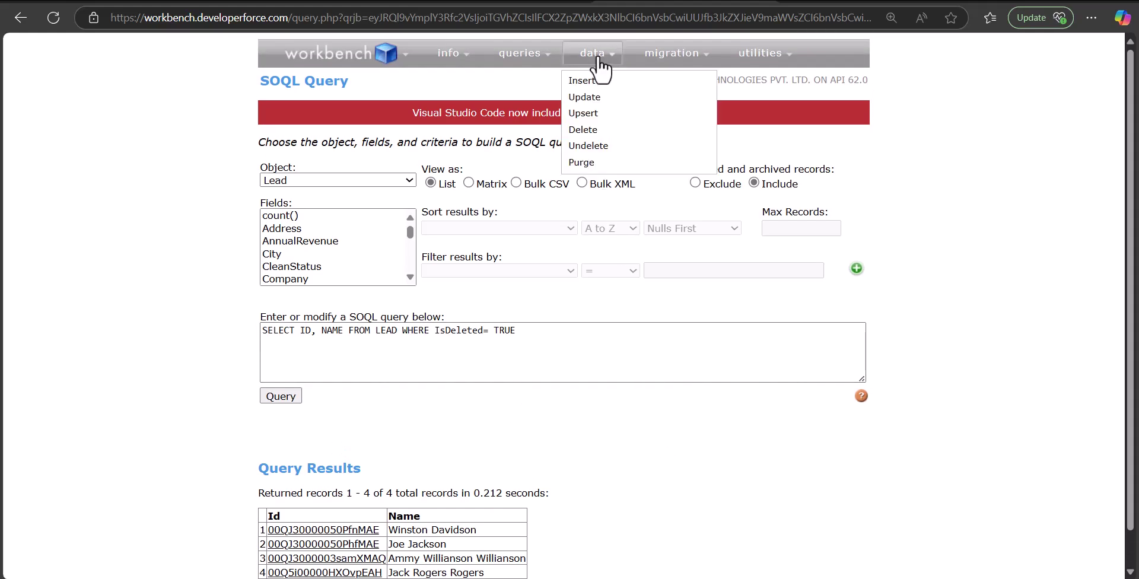
{"action": "left_click", "coordinate": [596, 149]}
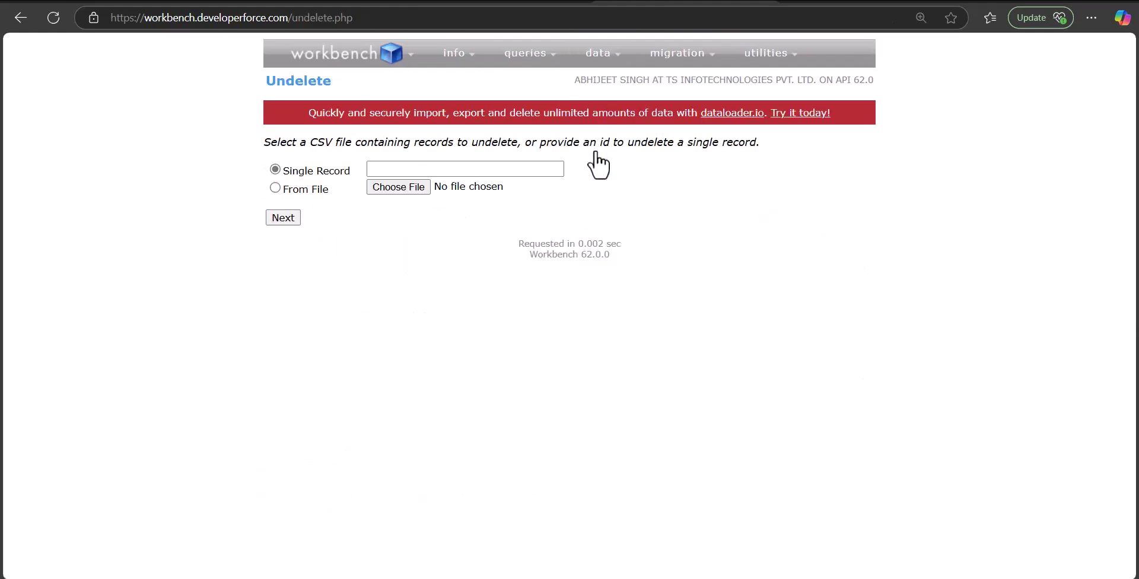
{"action": "left_click", "coordinate": [404, 187]}
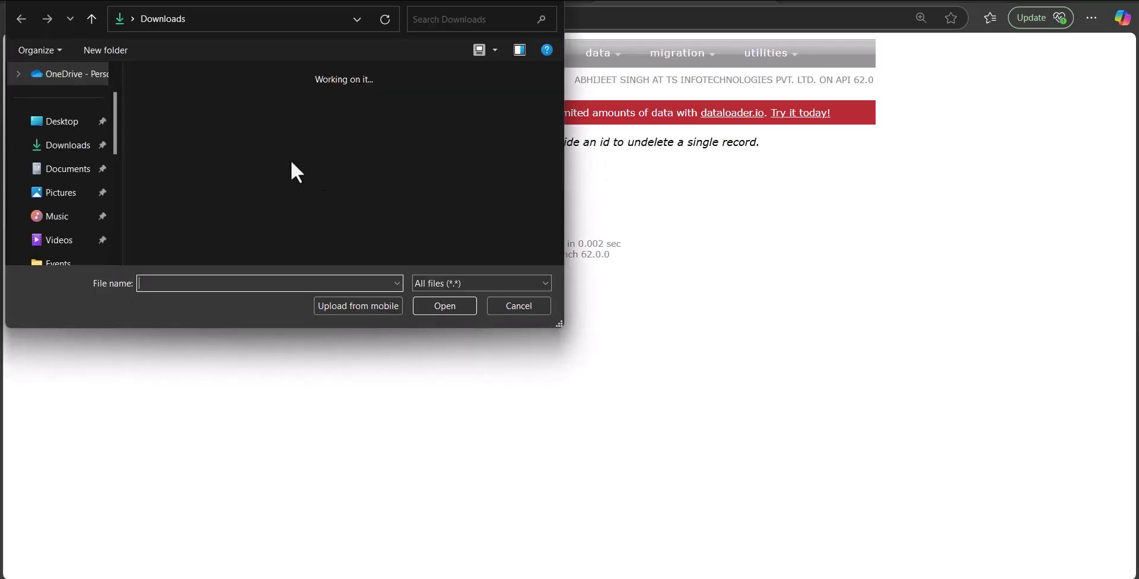
{"action": "double_click", "coordinate": [158, 113]}
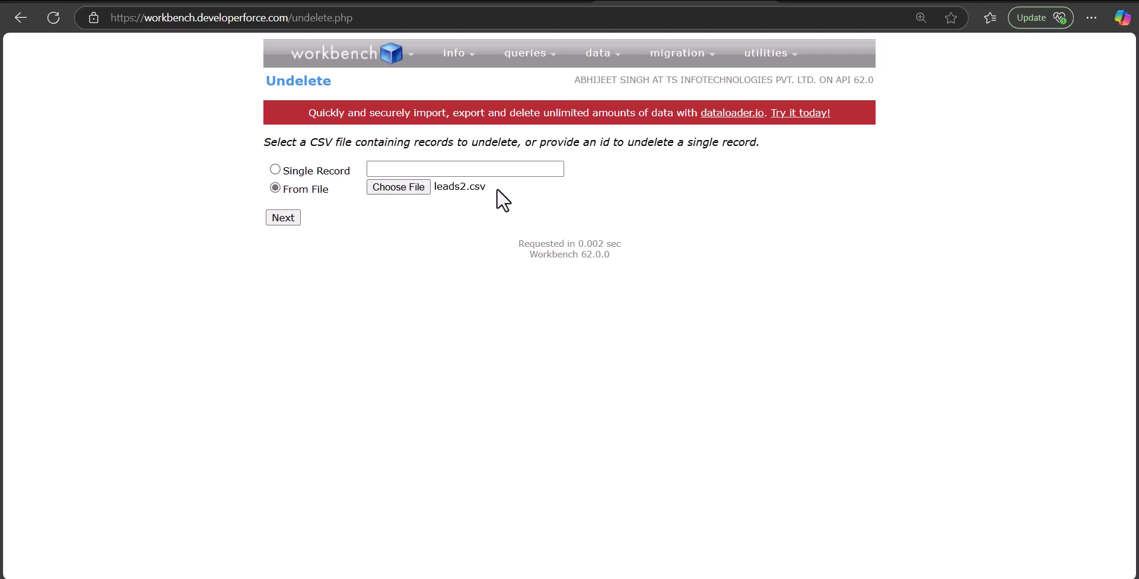
{"action": "left_click", "coordinate": [291, 218]}
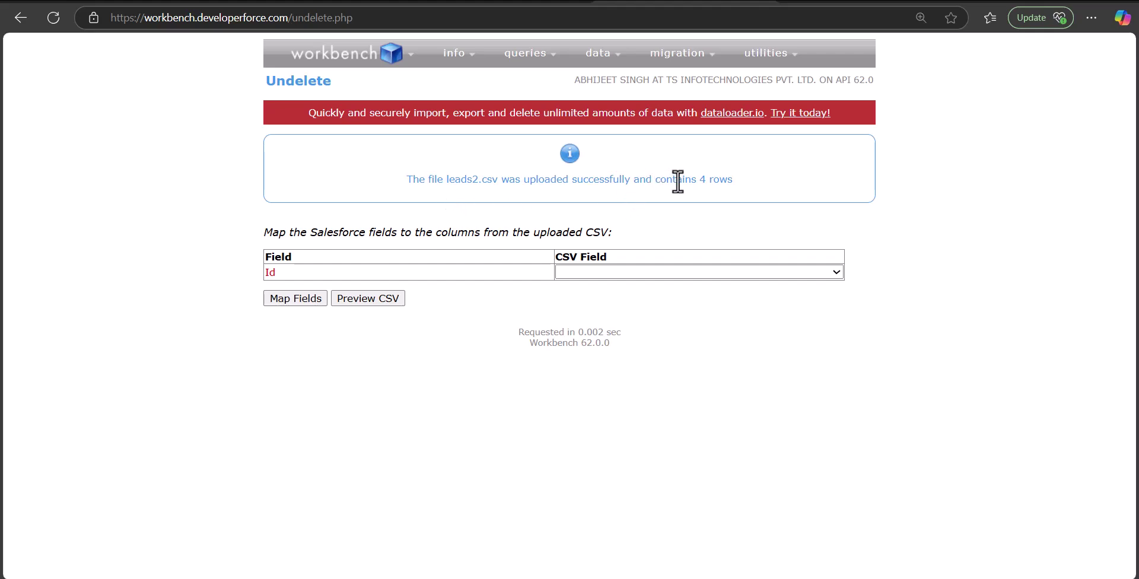
Step: Map the Salesforce Id field to the CSV's Id column and confirm the undelete
{"action": "left_click", "coordinate": [681, 273]}
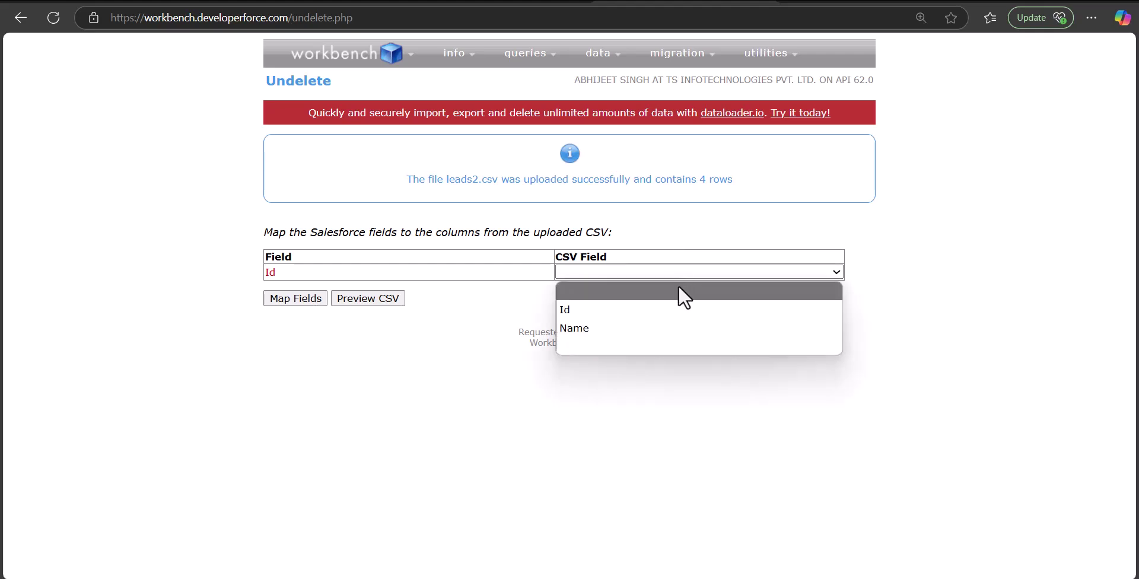
{"action": "left_click", "coordinate": [668, 308]}
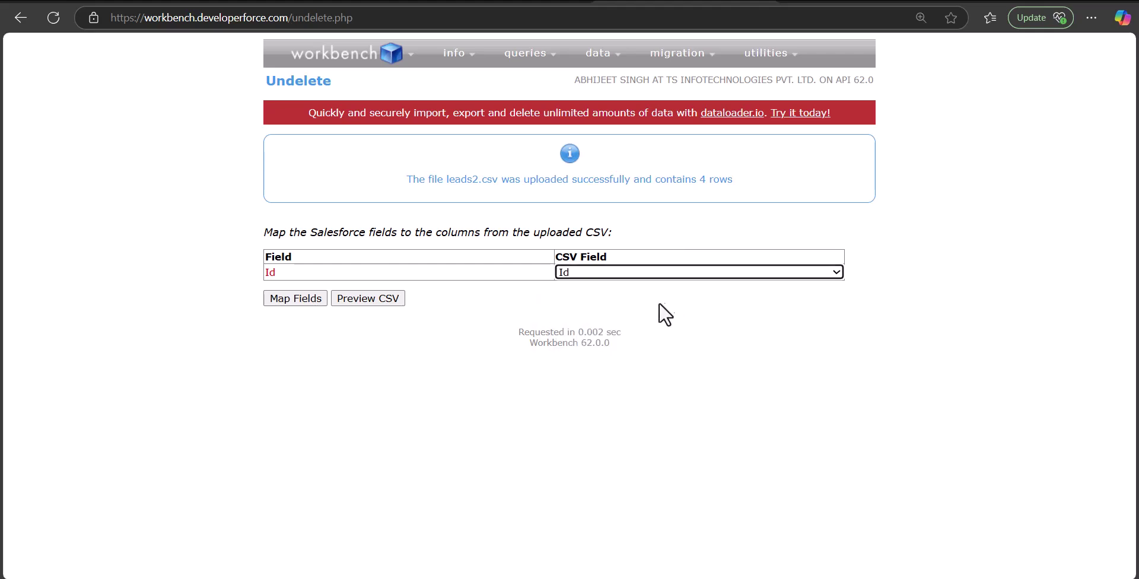
{"action": "left_click", "coordinate": [312, 299]}
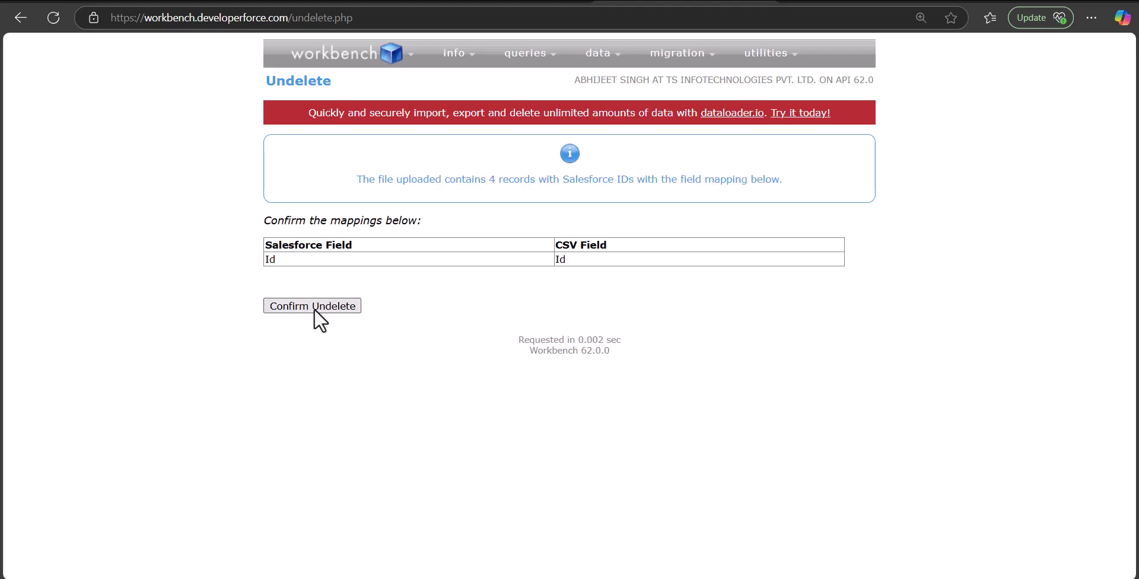
{"action": "left_click", "coordinate": [315, 307]}
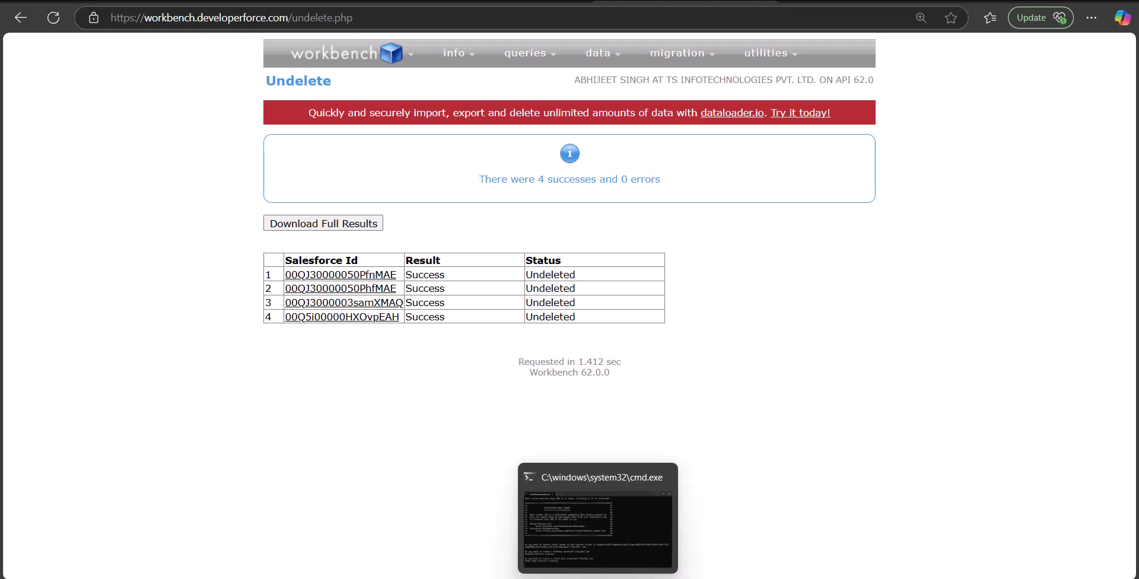
Step: Switch to Salesforce and open the Leads list to check for the undeleted leads
{"action": "mouse_move", "coordinate": [369, 578]}
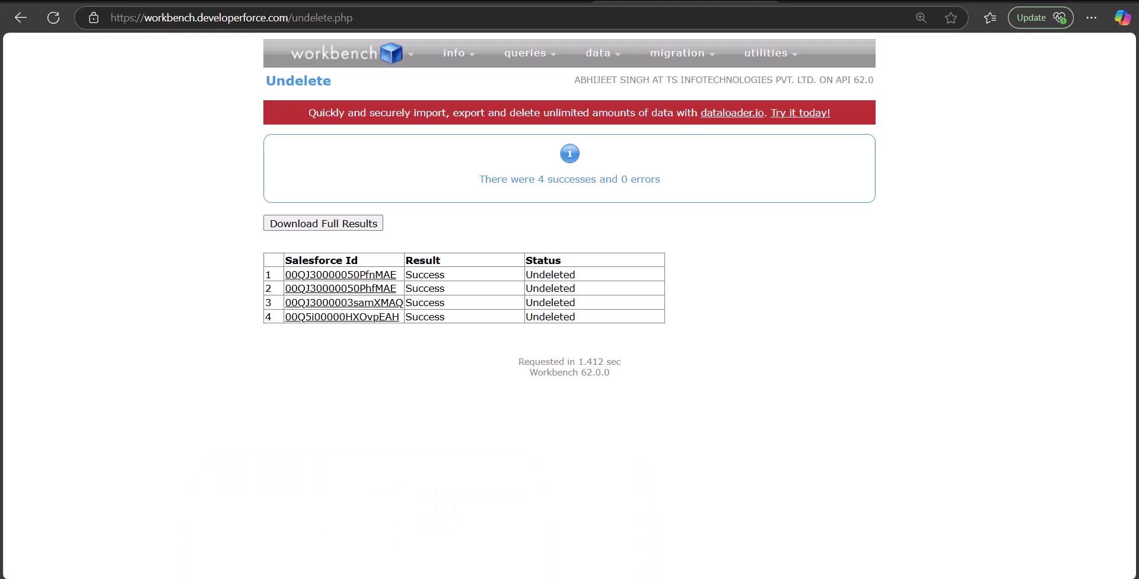
{"action": "left_click", "coordinate": [359, 1]}
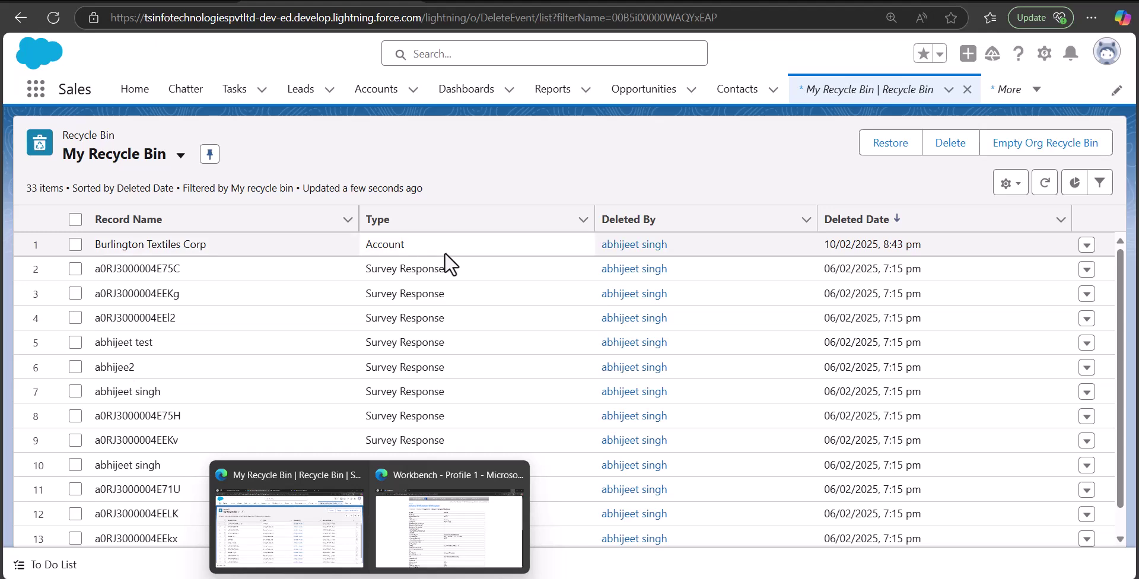
{"action": "left_click", "coordinate": [300, 90]}
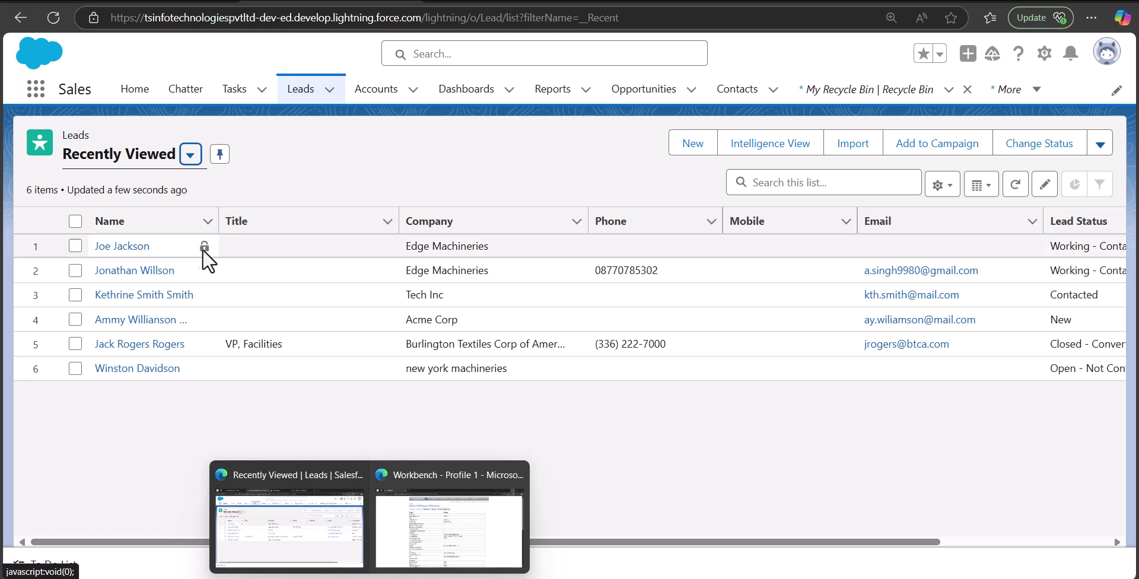